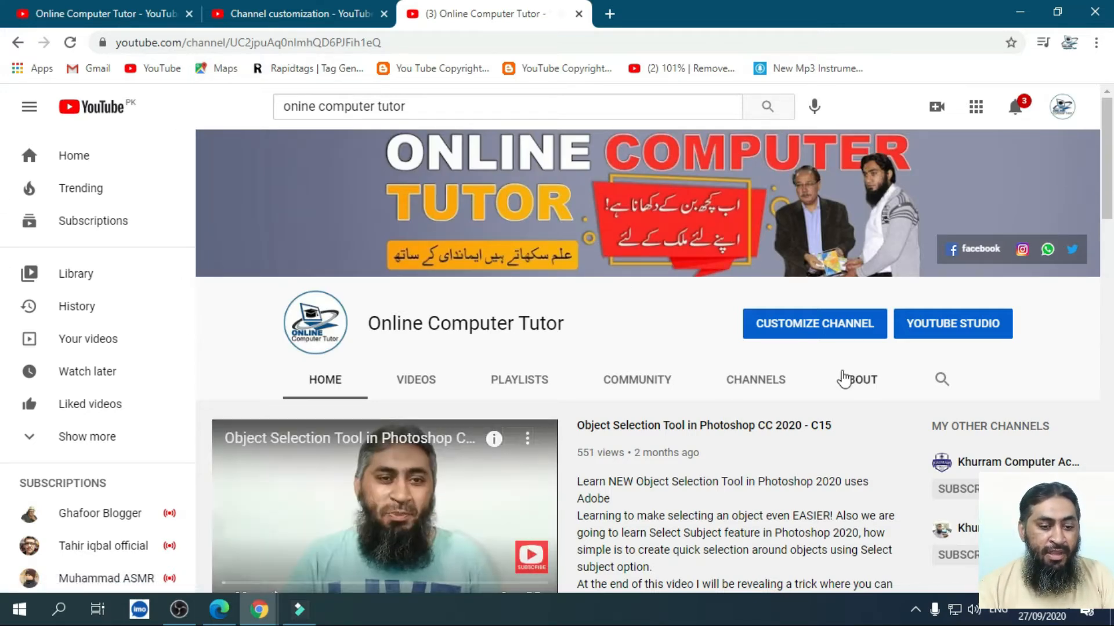
Pause the trailer video on the channel's home page and switch to the Channel customization page.
scroll(853, 374, "down", 3)
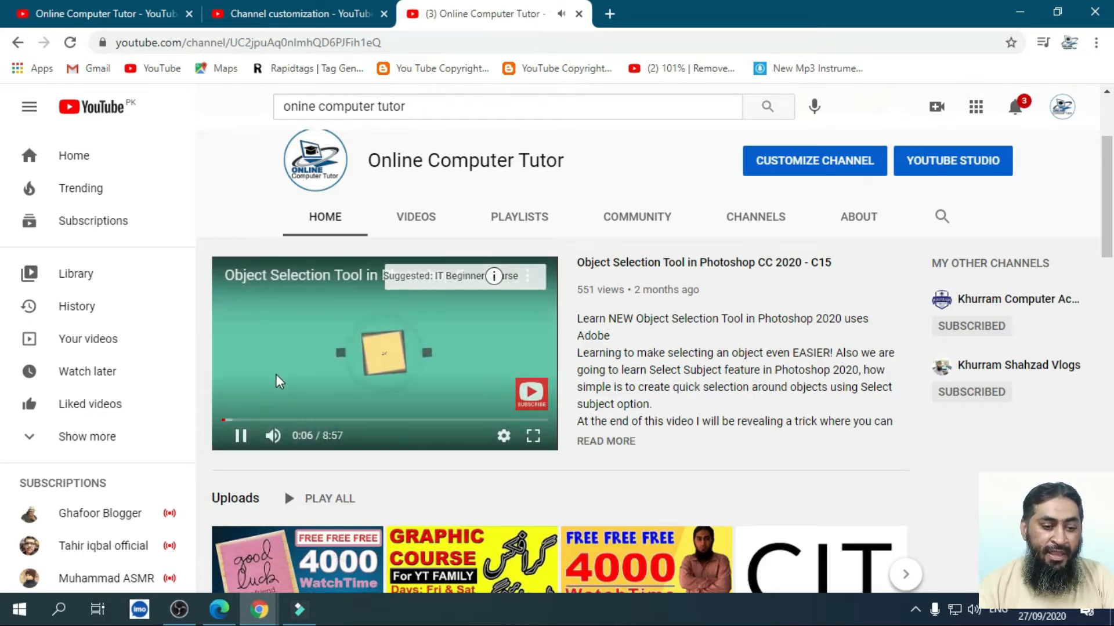
left_click(236, 442)
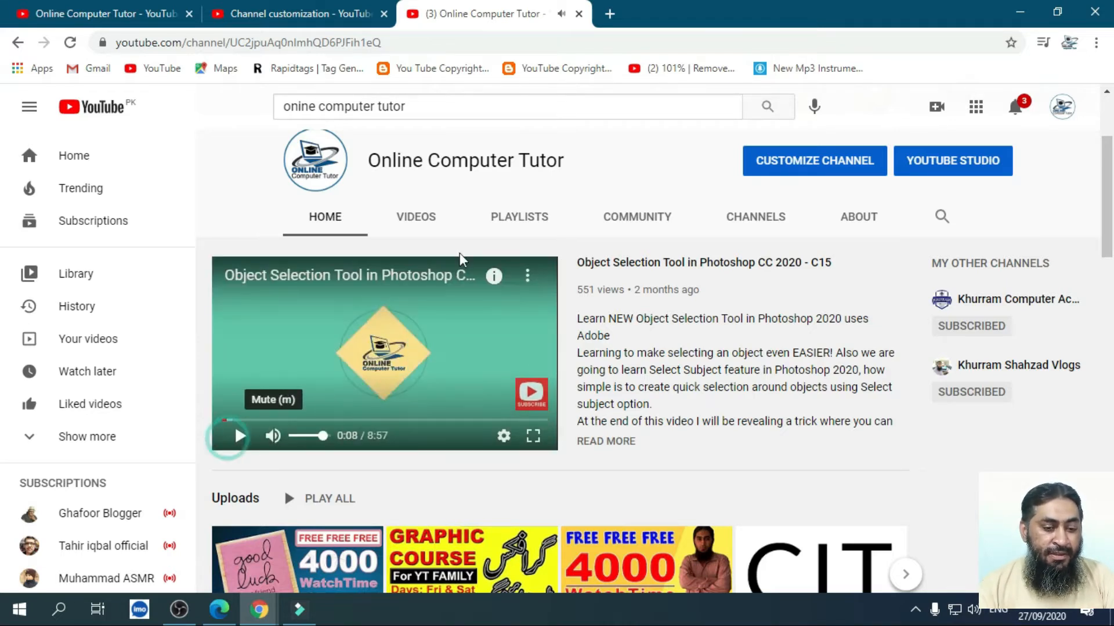
left_click(268, 7)
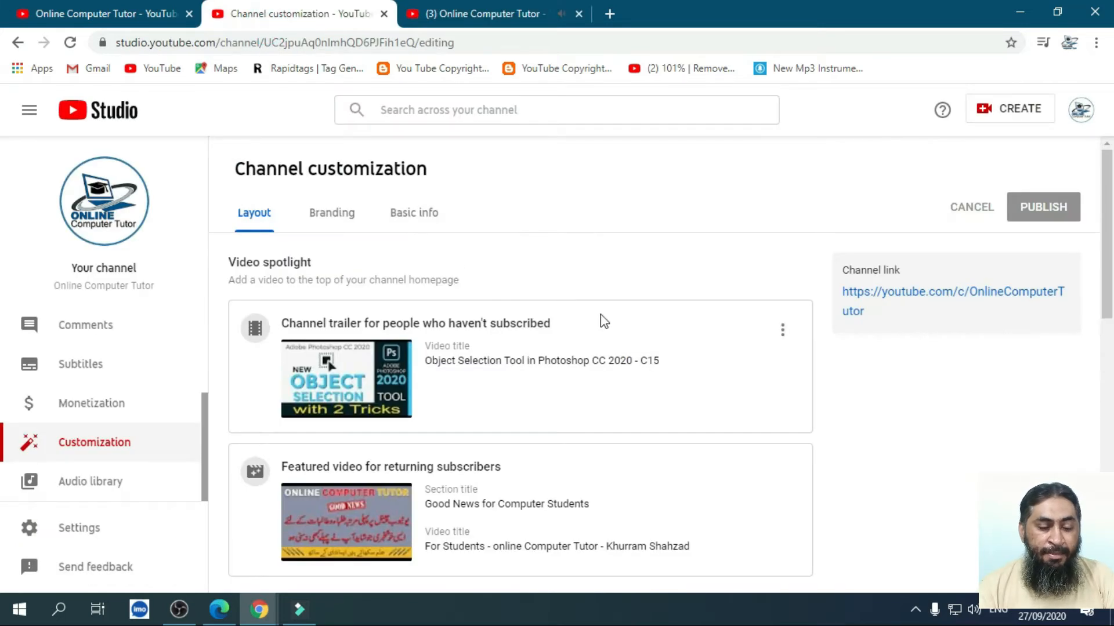
View the videos available to replace the channel trailer for people who haven't subscribed, and close the selection without choosing one.
scroll(603, 322, "down", 1)
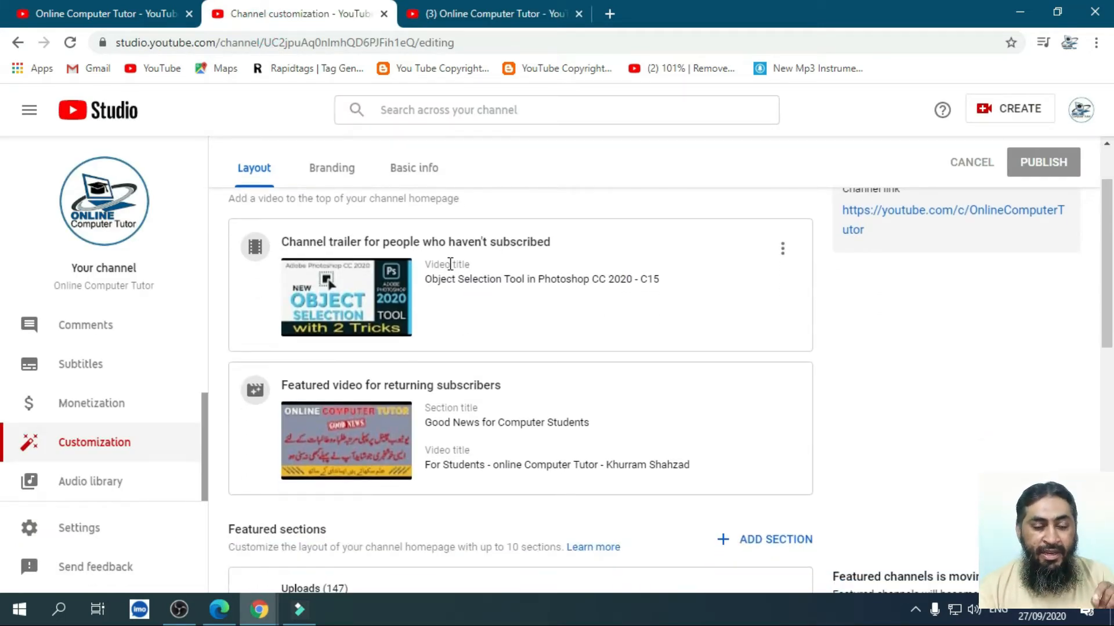
left_click(783, 251)
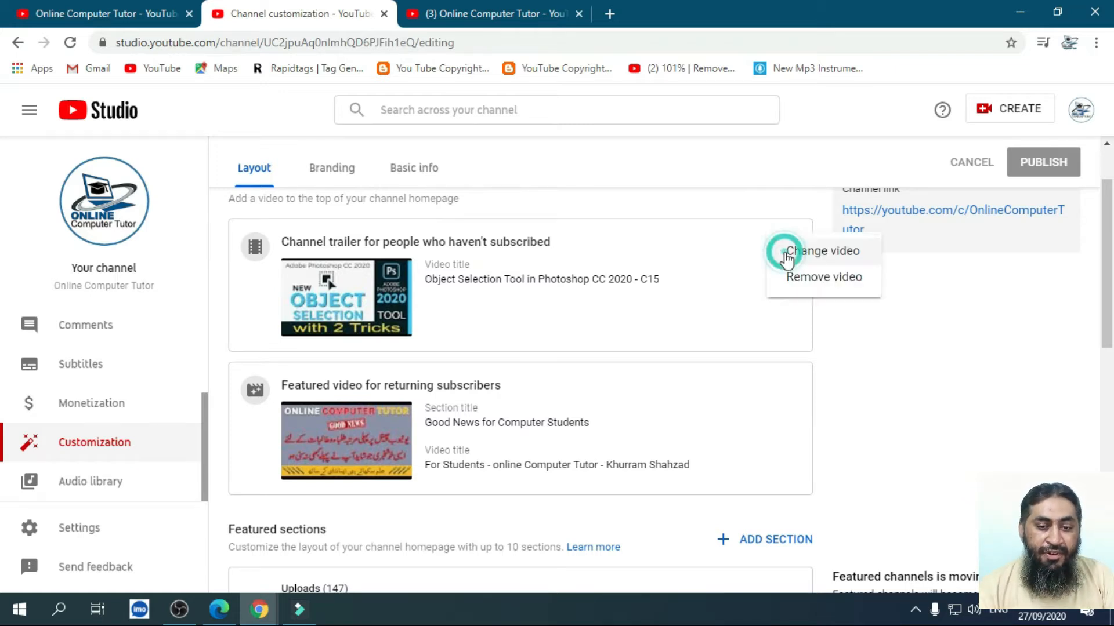
left_click(846, 255)
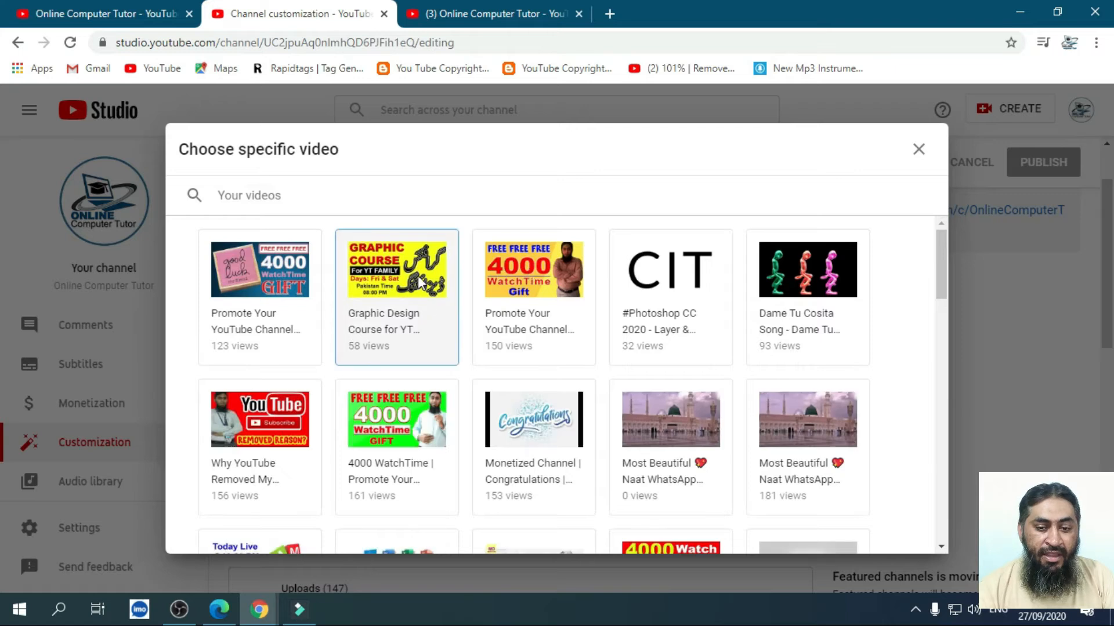
left_click(918, 149)
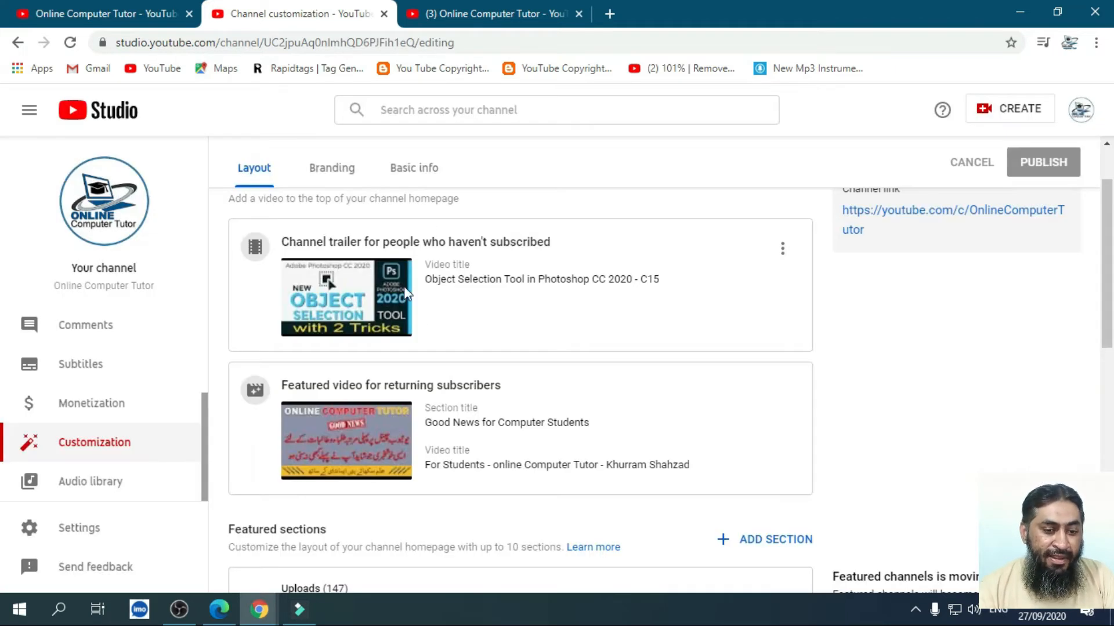
Compare the featured video for returning subscribers with the subscriber view of the channel page, and close that page.
scroll(593, 318, "down", 3)
key("ctrl+Tab")
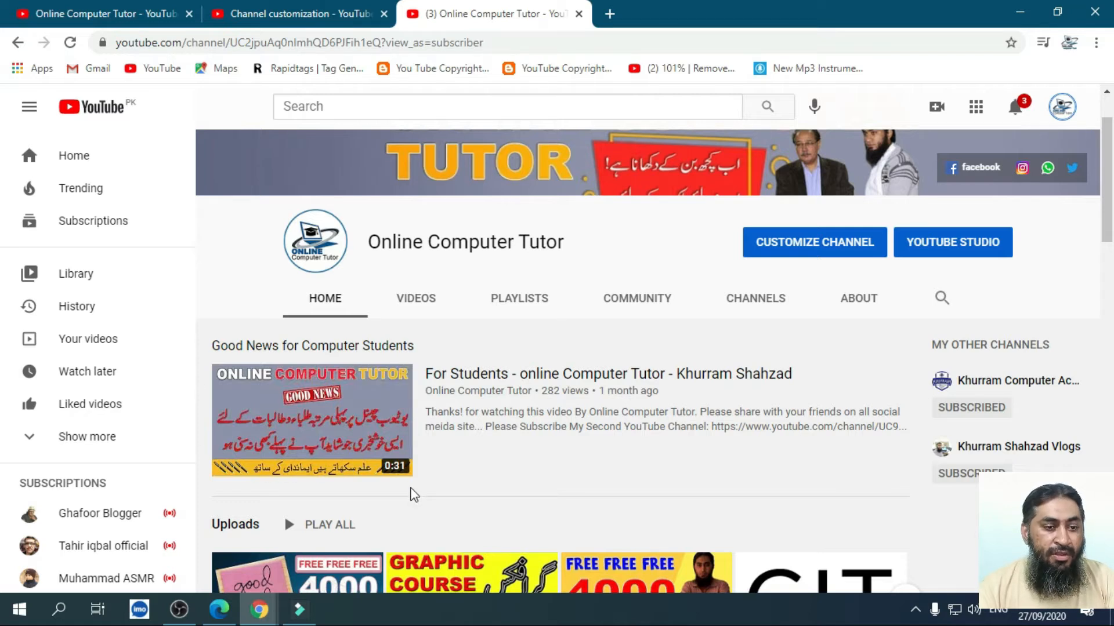
left_click(322, 12)
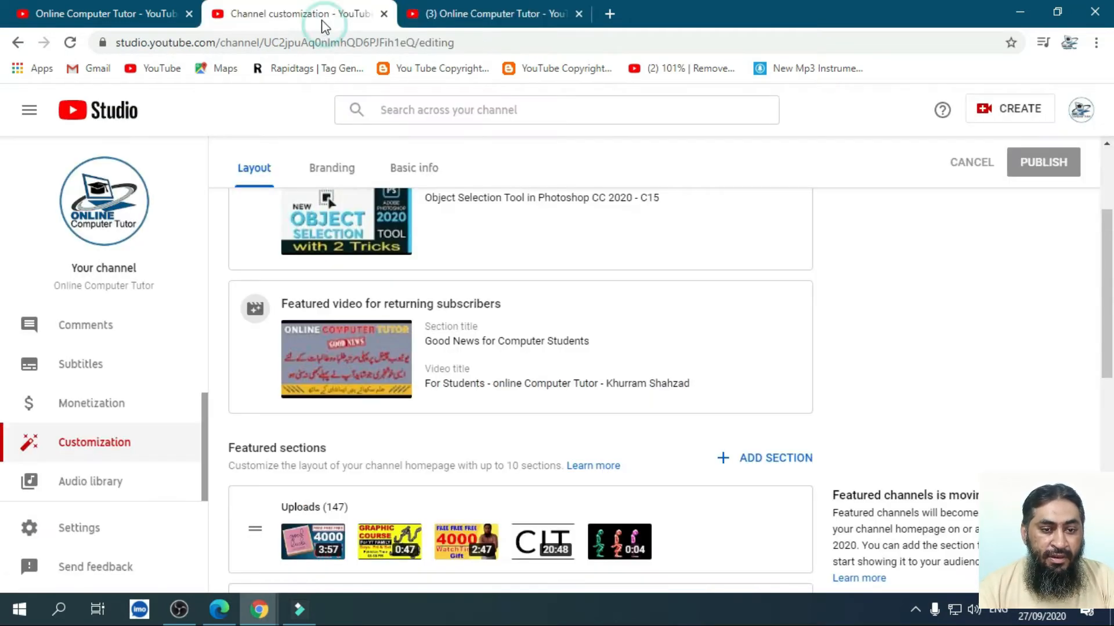
left_click(481, 13)
left_click(578, 12)
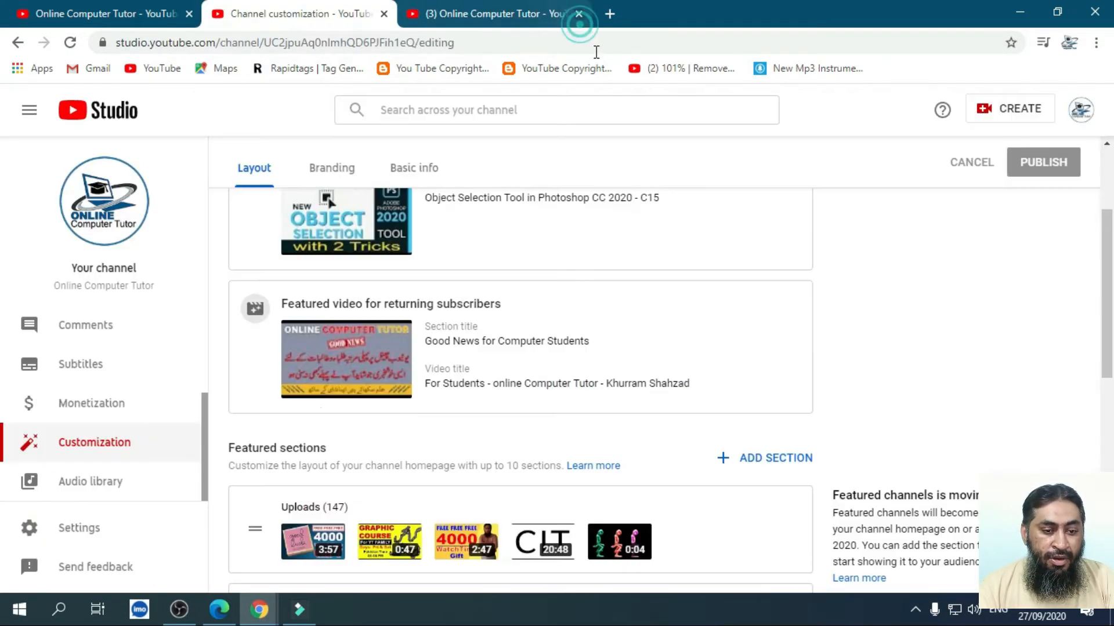
Look over the Video spotlight and Featured sections layout, and open the channel's page in a new browser tab.
scroll(301, 348, "up", 3)
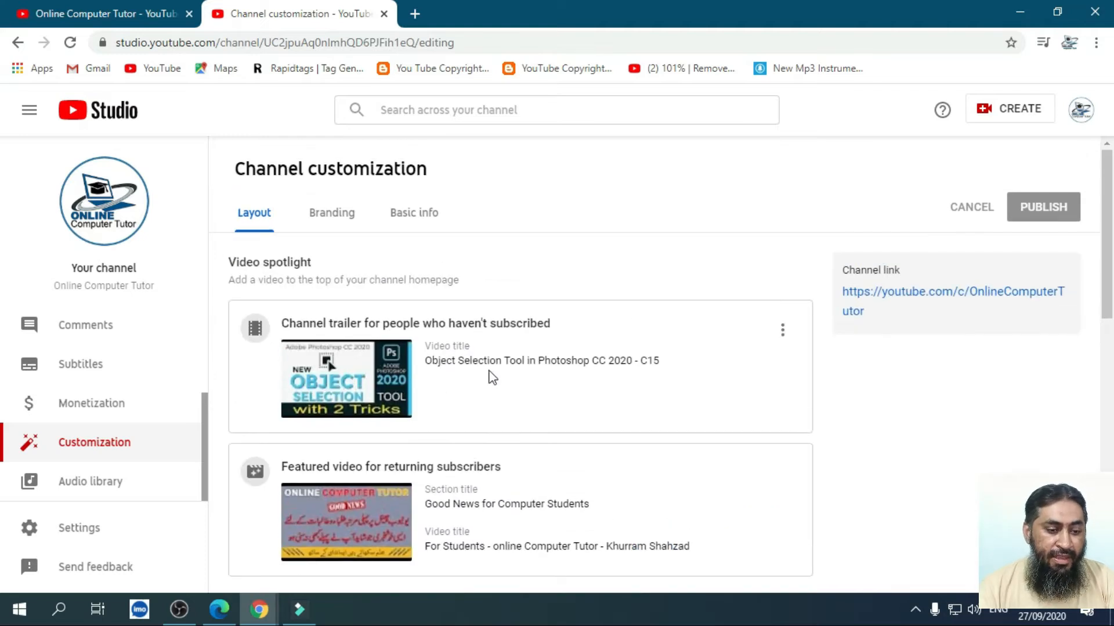
scroll(493, 383, "down", 5)
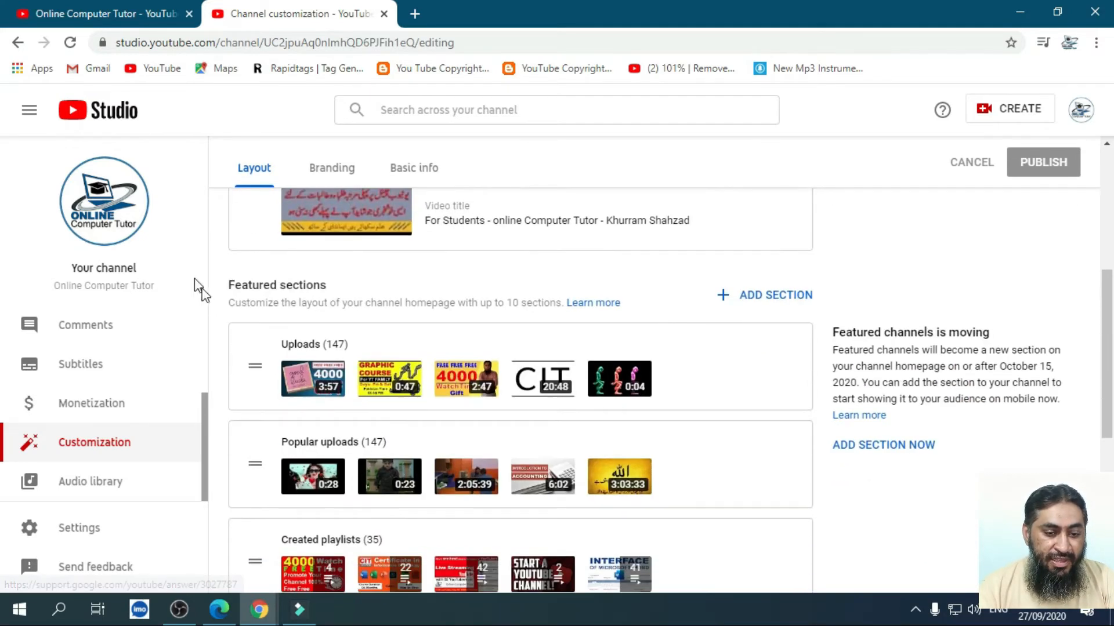
scroll(578, 478, "down", 3)
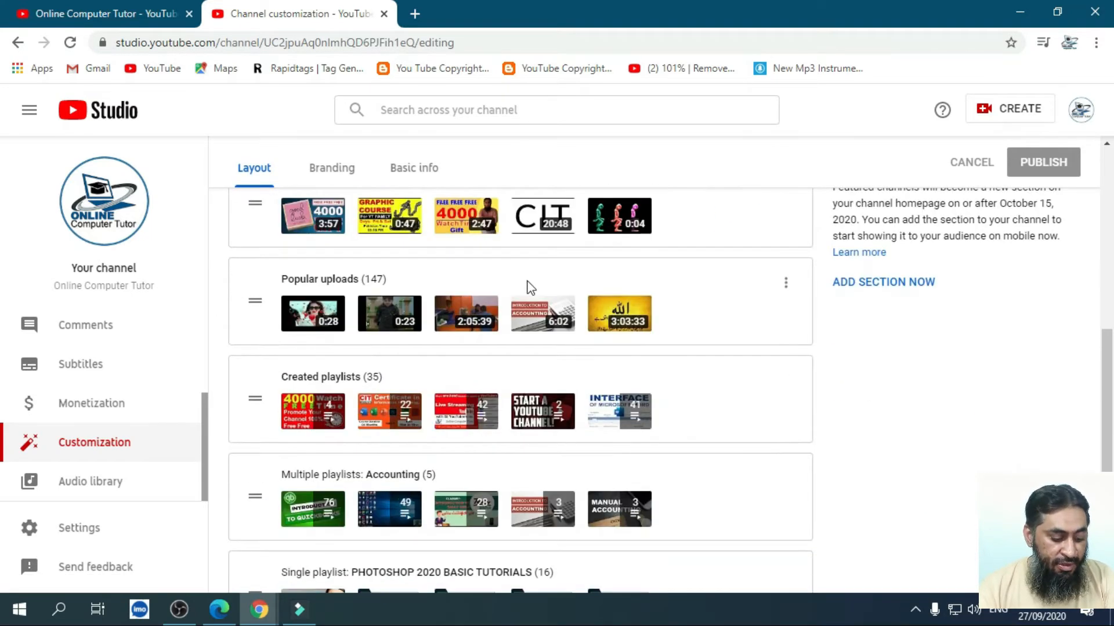
left_click(415, 14)
type("y")
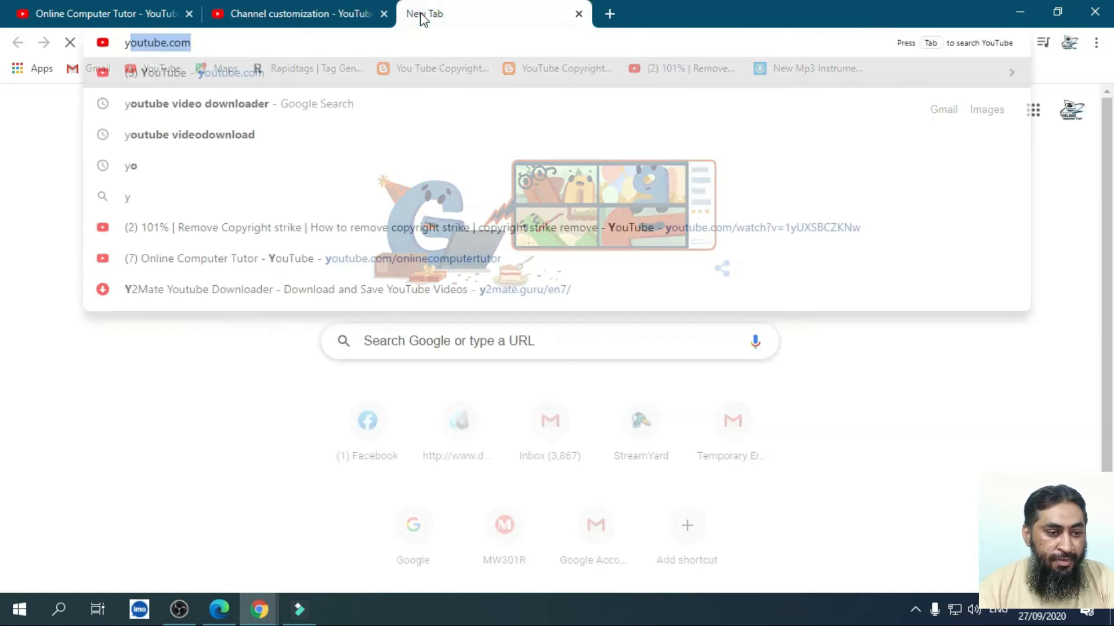
key("Return")
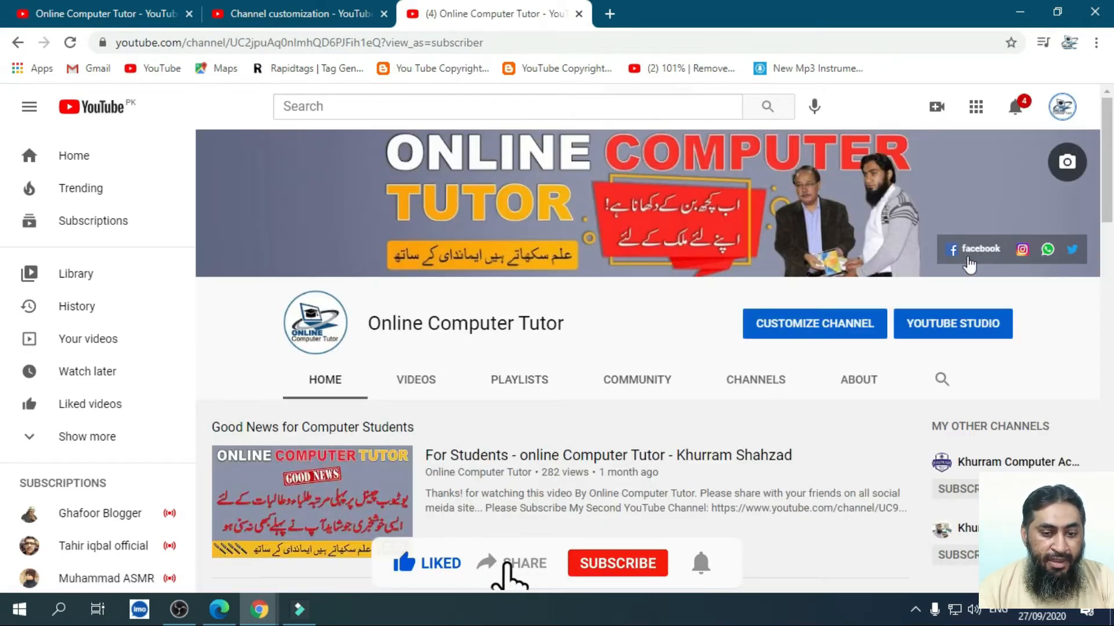
Examine the uploads, popular uploads, created playlists, accounting and tutorial sections on the channel's home page.
scroll(965, 365, "down", 2)
scroll(966, 365, "down", 5)
scroll(306, 187, "up", 1)
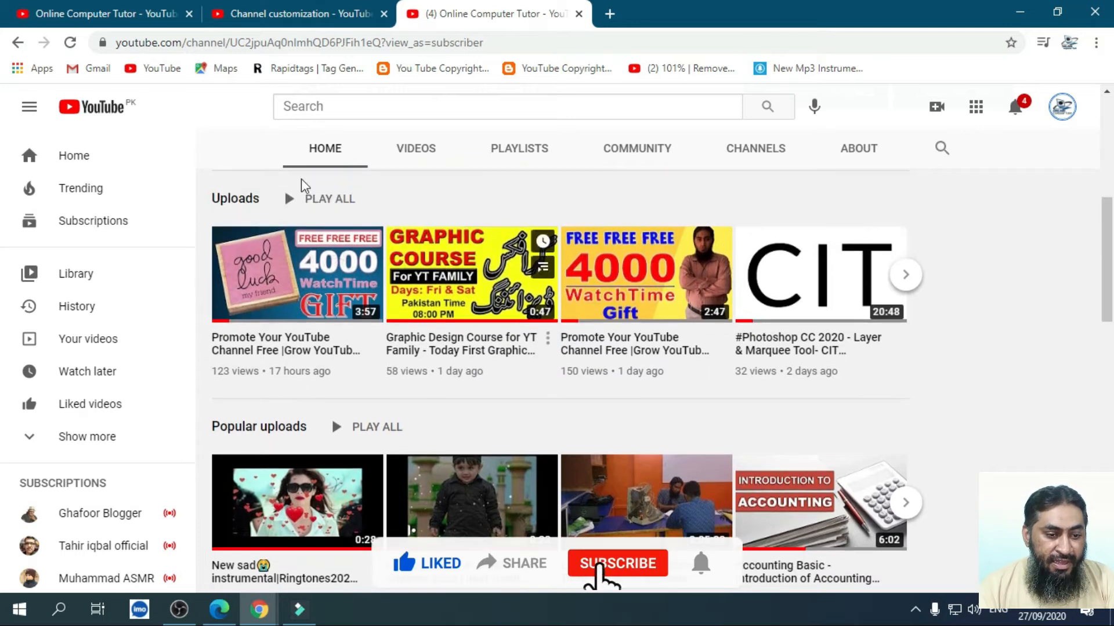
scroll(221, 290, "up", 1)
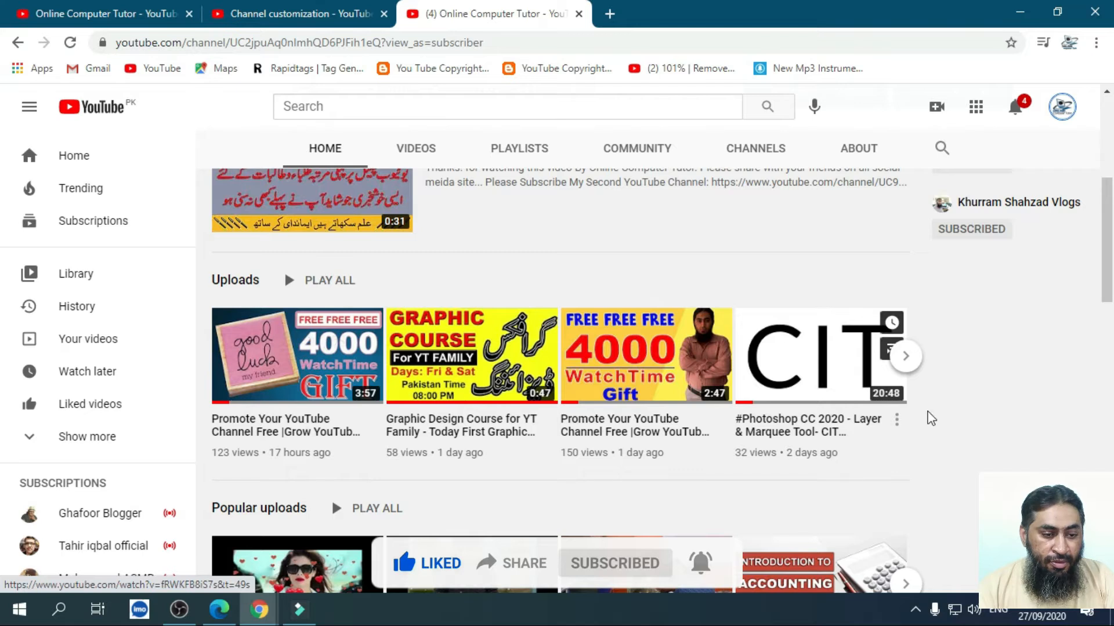
scroll(1008, 425, "down", 1)
scroll(1007, 423, "down", 2)
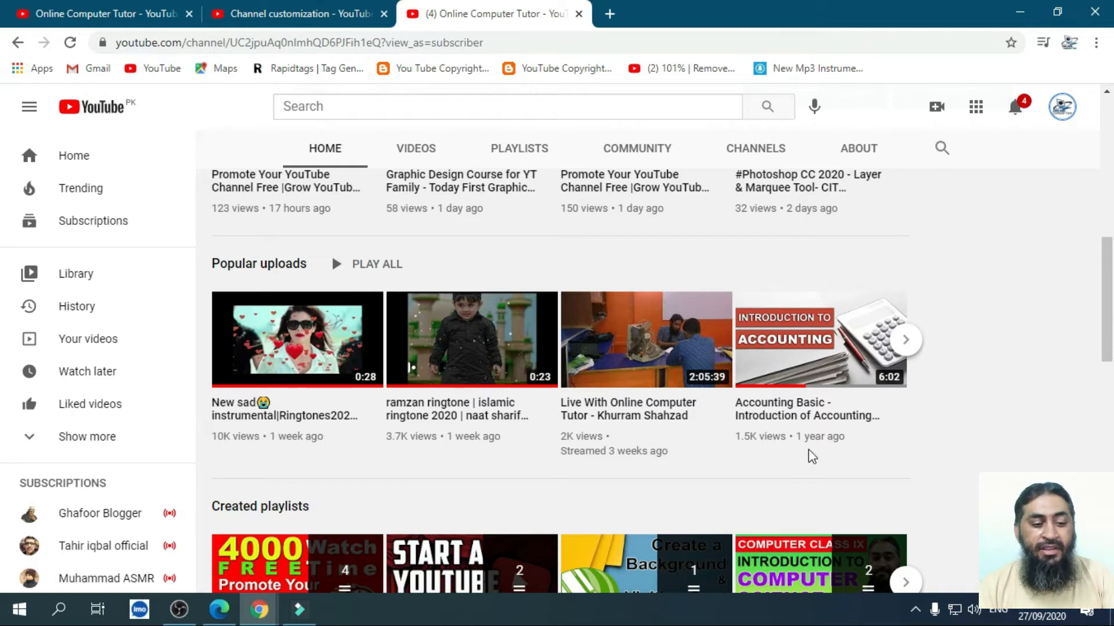
scroll(927, 429, "down", 4)
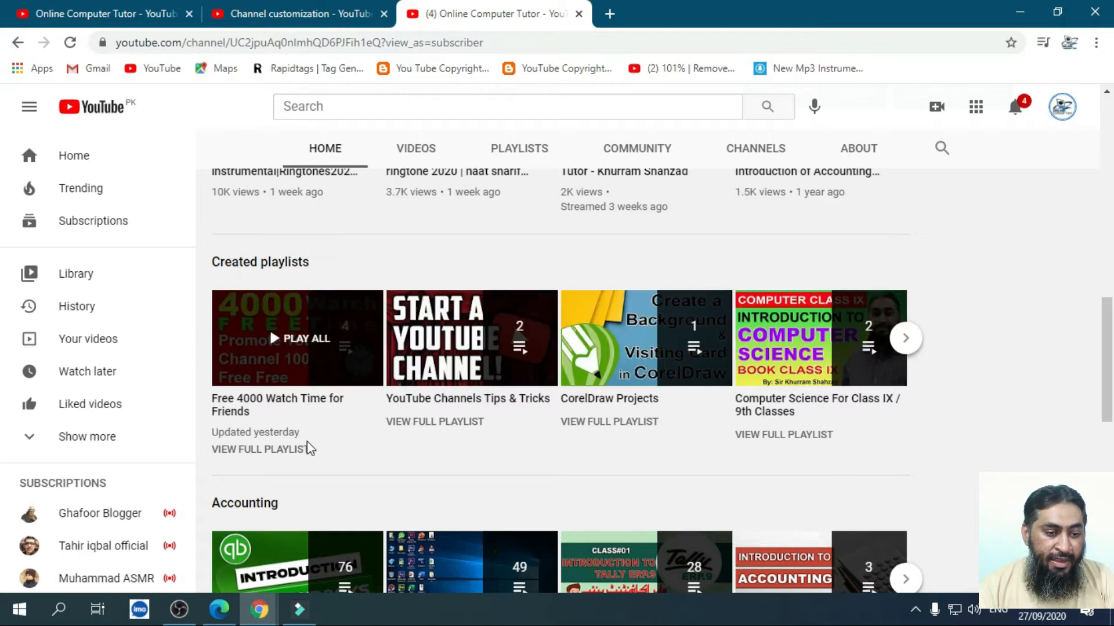
scroll(308, 447, "down", 3)
scroll(301, 423, "up", 3)
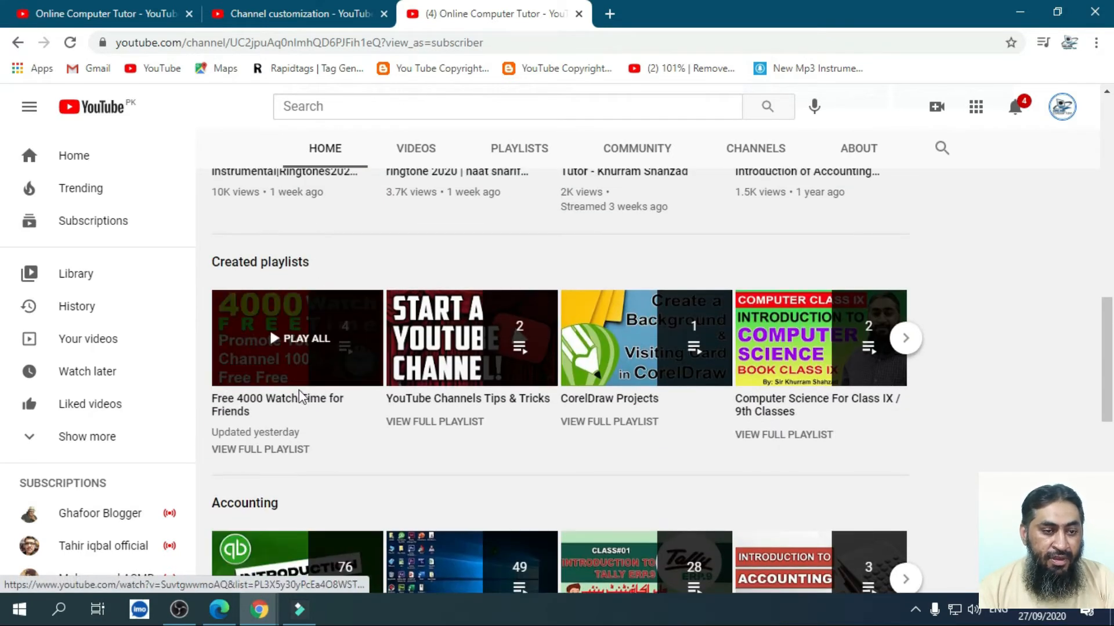
scroll(292, 394, "down", 7)
Return to the Channel customization page and review the order of the featured sections in the layout.
left_click(284, 13)
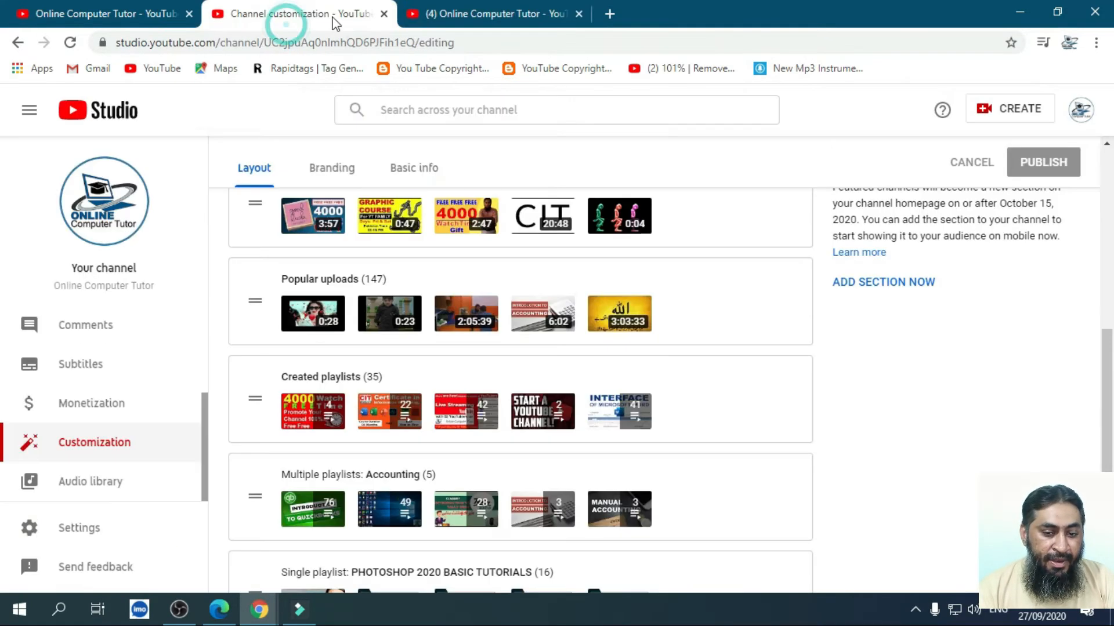
scroll(680, 336, "up", 2)
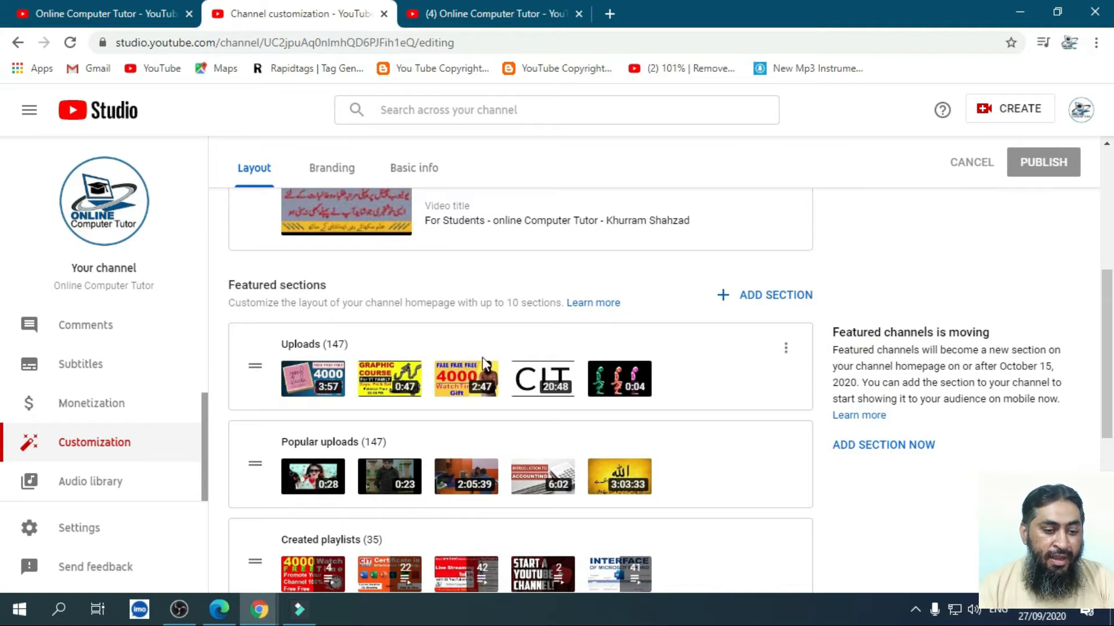
scroll(409, 423, "down", 1)
scroll(406, 421, "down", 2)
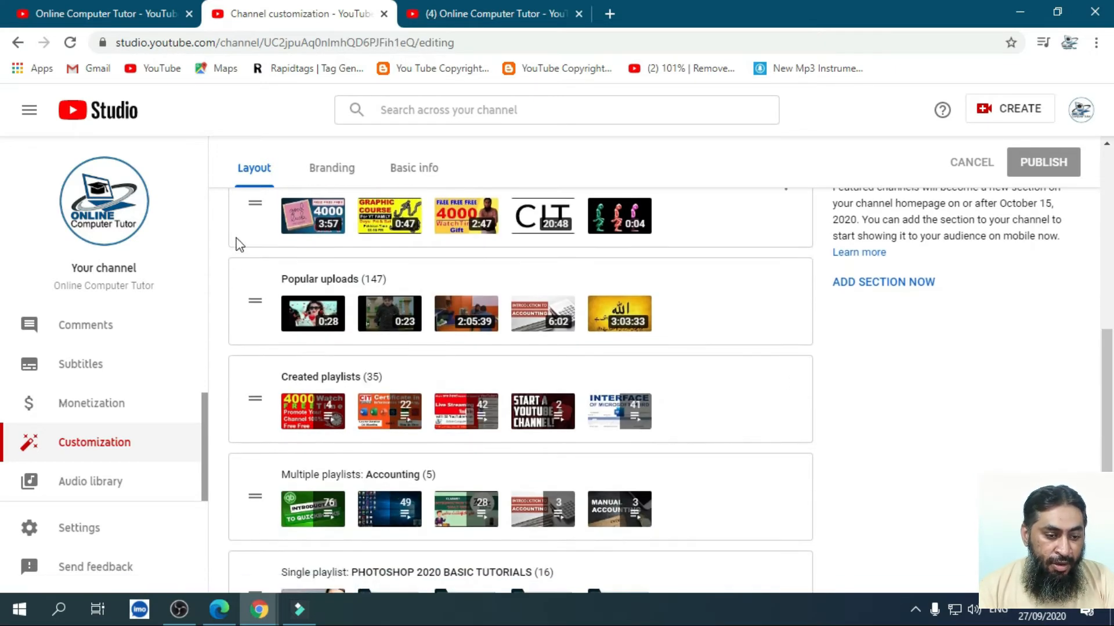
Move the Popular uploads section below Created playlists and back above it.
left_click(251, 303)
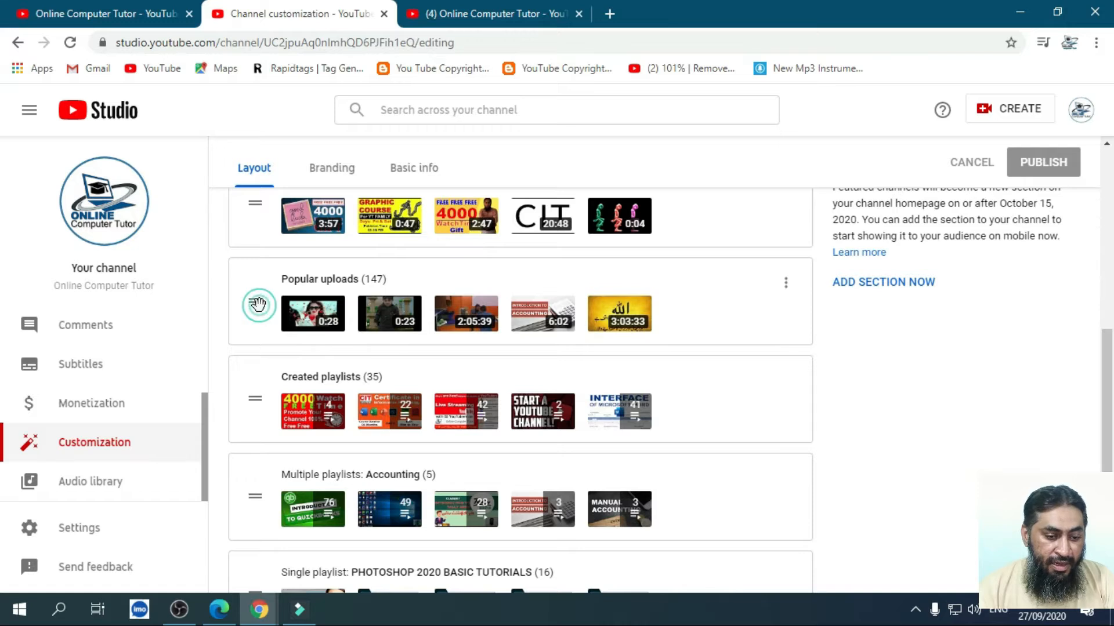
left_click_drag(254, 301, 255, 447)
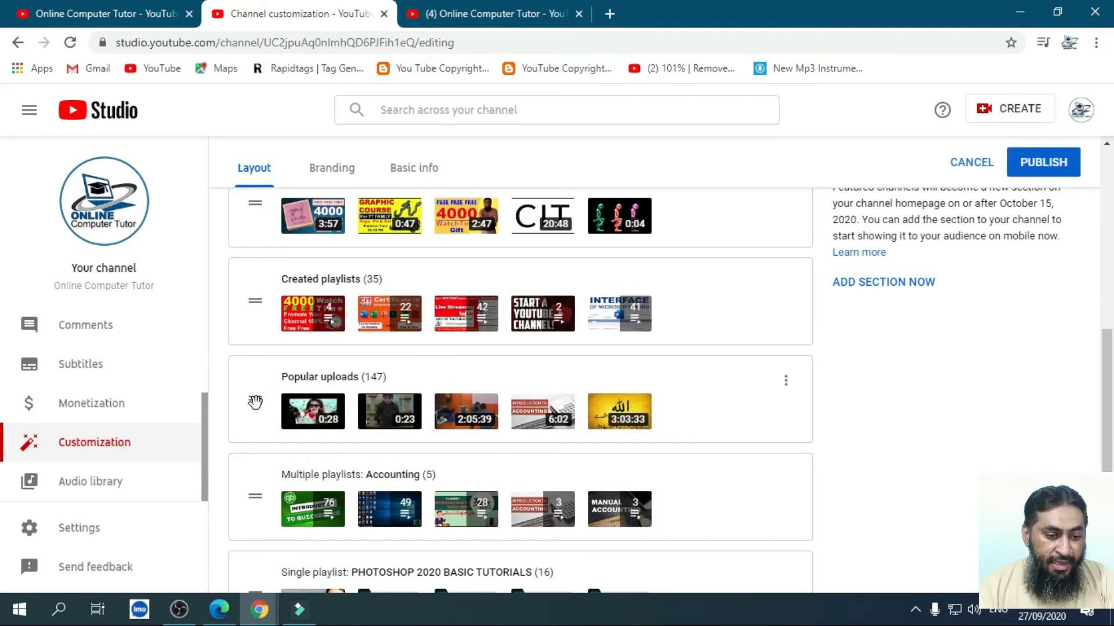
left_click_drag(254, 402, 247, 281)
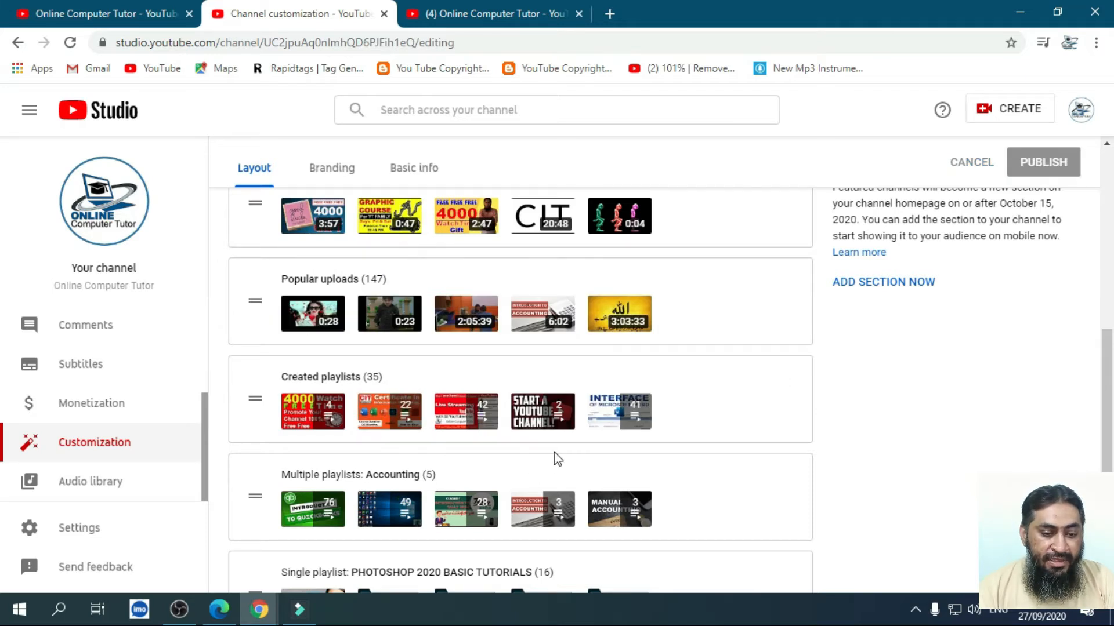
View the section types that can be added to the channel homepage, and look through all existing featured sections.
scroll(733, 427, "up", 4)
left_click(780, 380)
left_click_drag(864, 207, 833, 186)
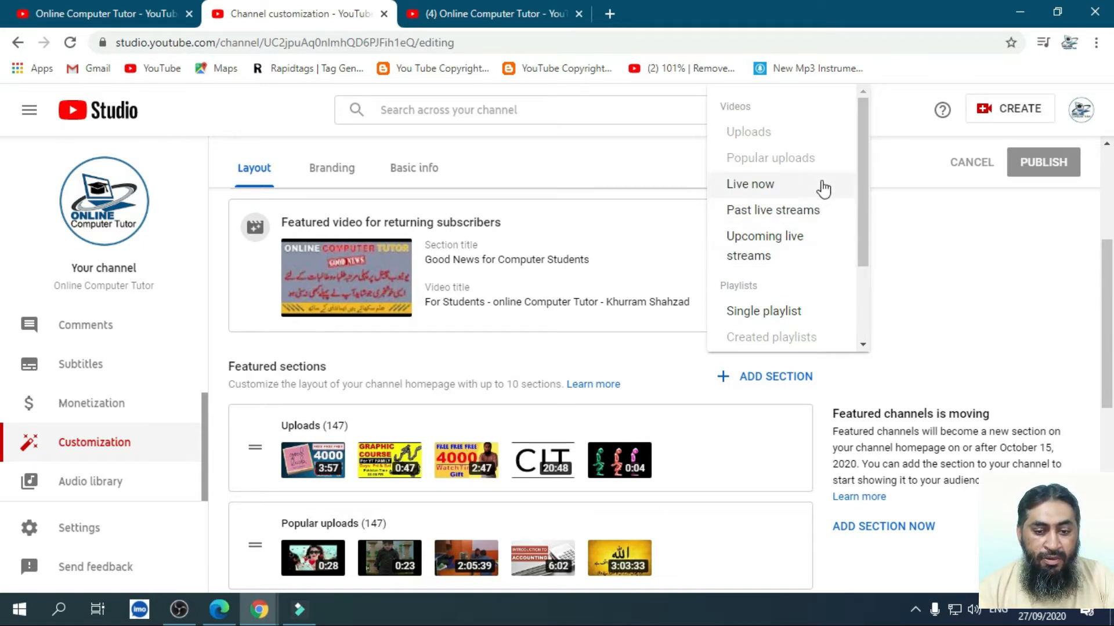
left_click_drag(865, 238, 861, 168)
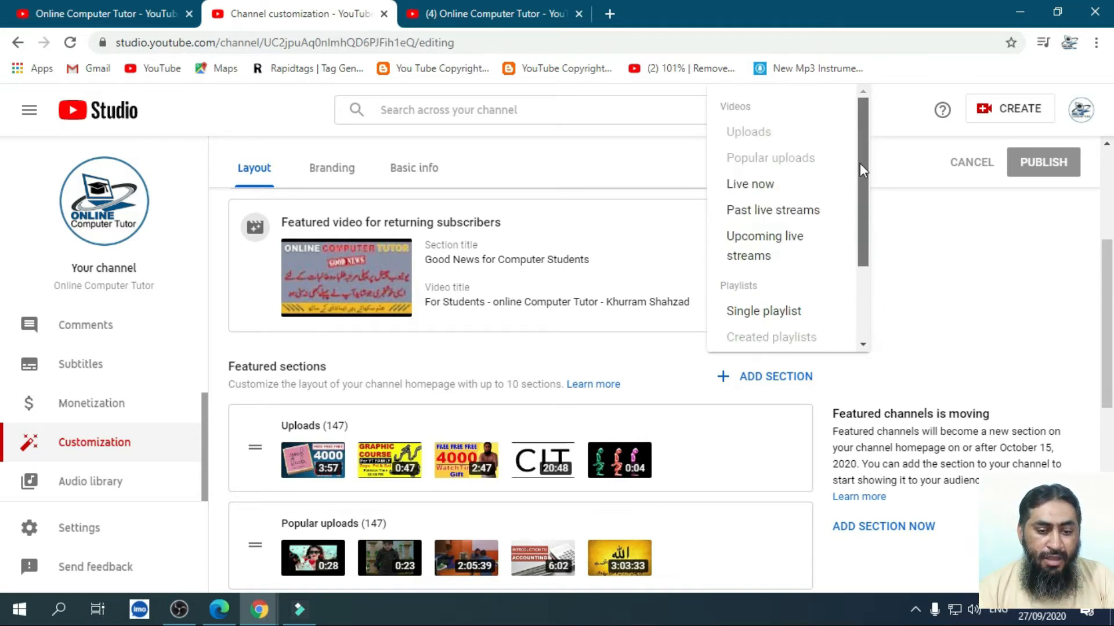
left_click(938, 310)
scroll(667, 504, "down", 1)
scroll(667, 505, "down", 6)
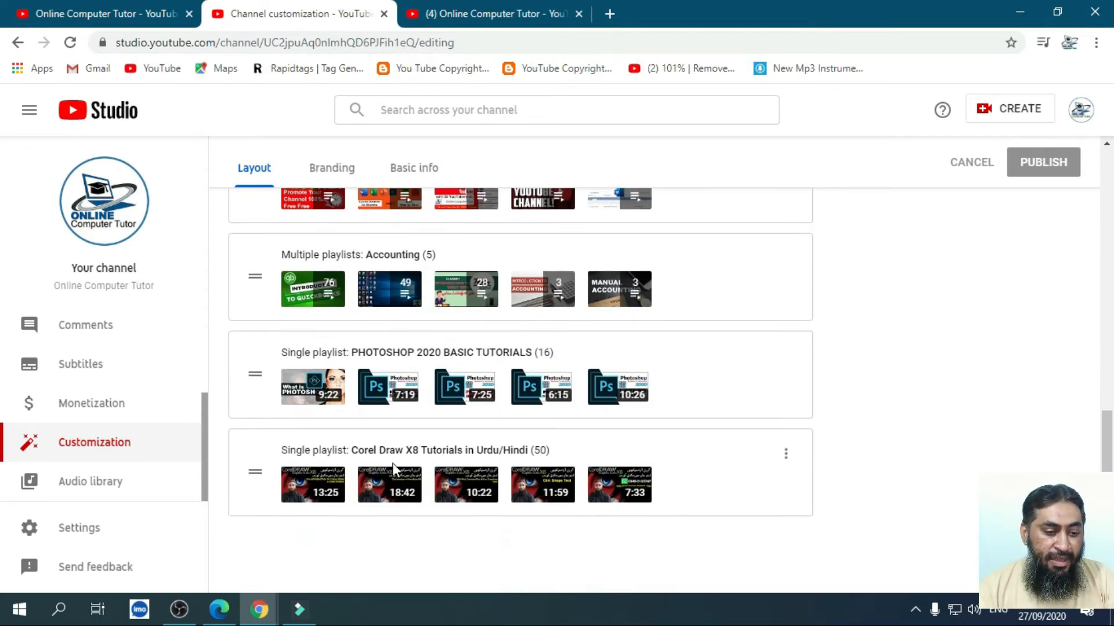
scroll(686, 378, "up", 9)
scroll(593, 331, "up", 2)
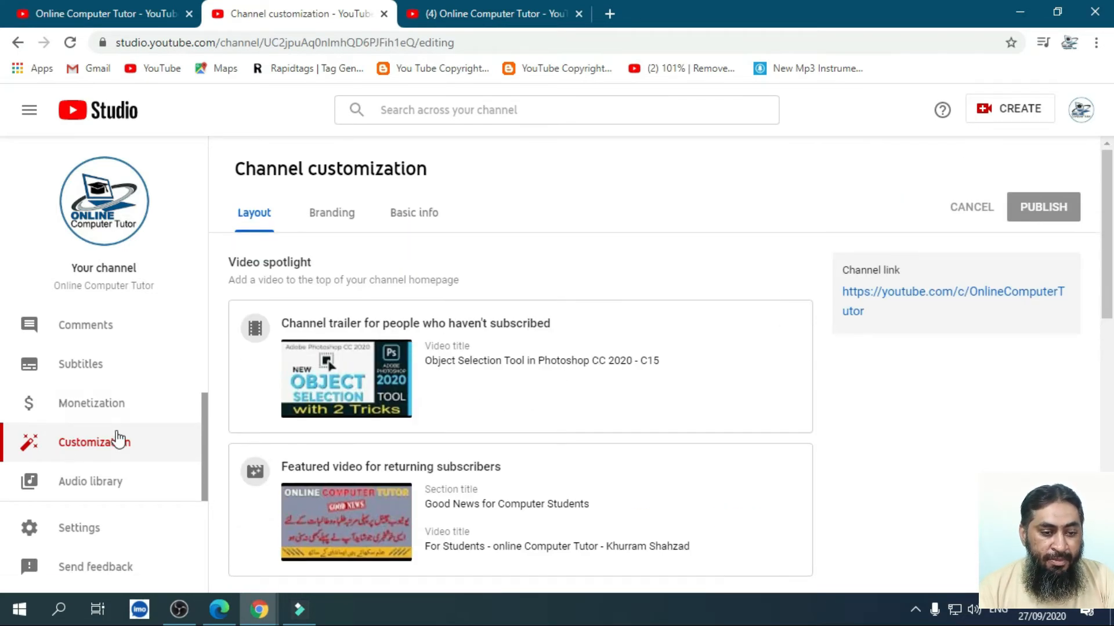
Open the Branding settings and compare the banner image there with the banner on the channel's page.
left_click(499, 15)
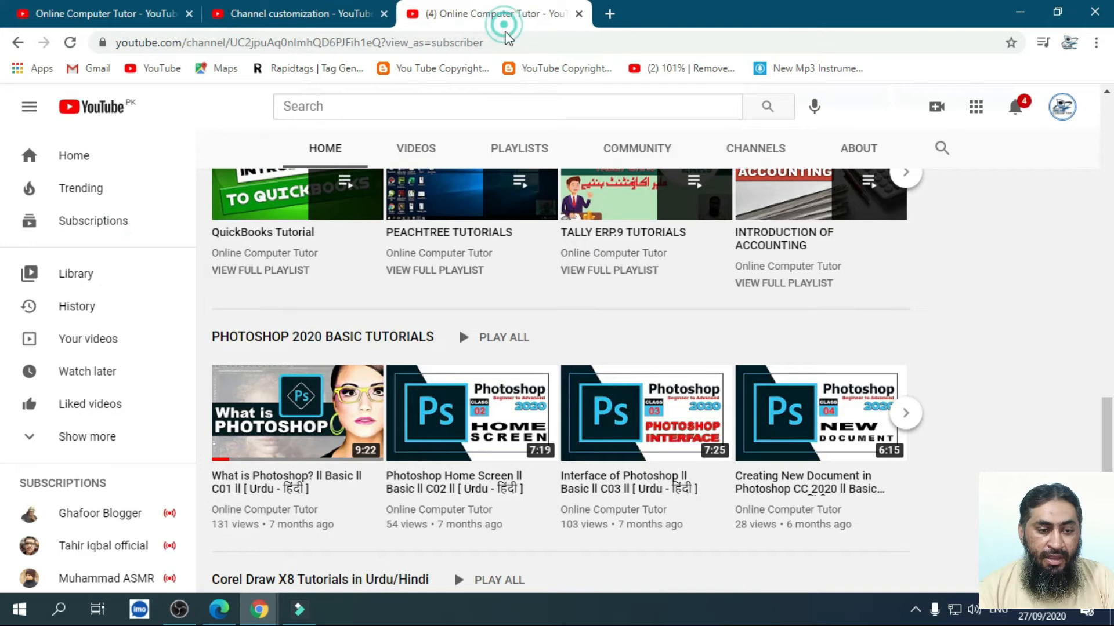
scroll(667, 348, "up", 10)
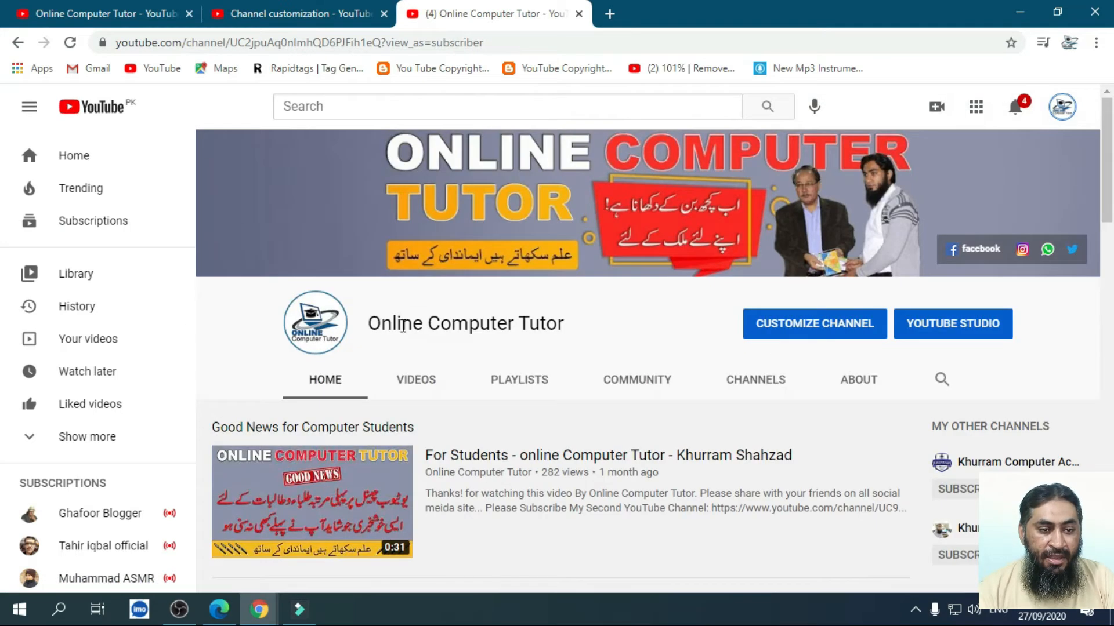
left_click(329, 13)
scroll(569, 323, "down", 3)
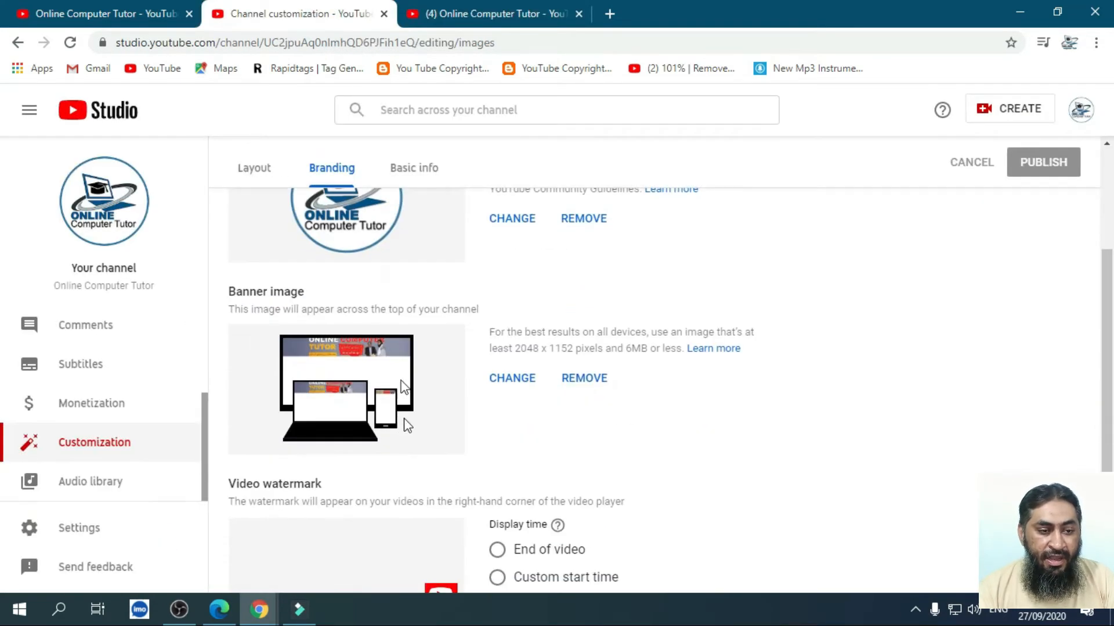
left_click(490, 14)
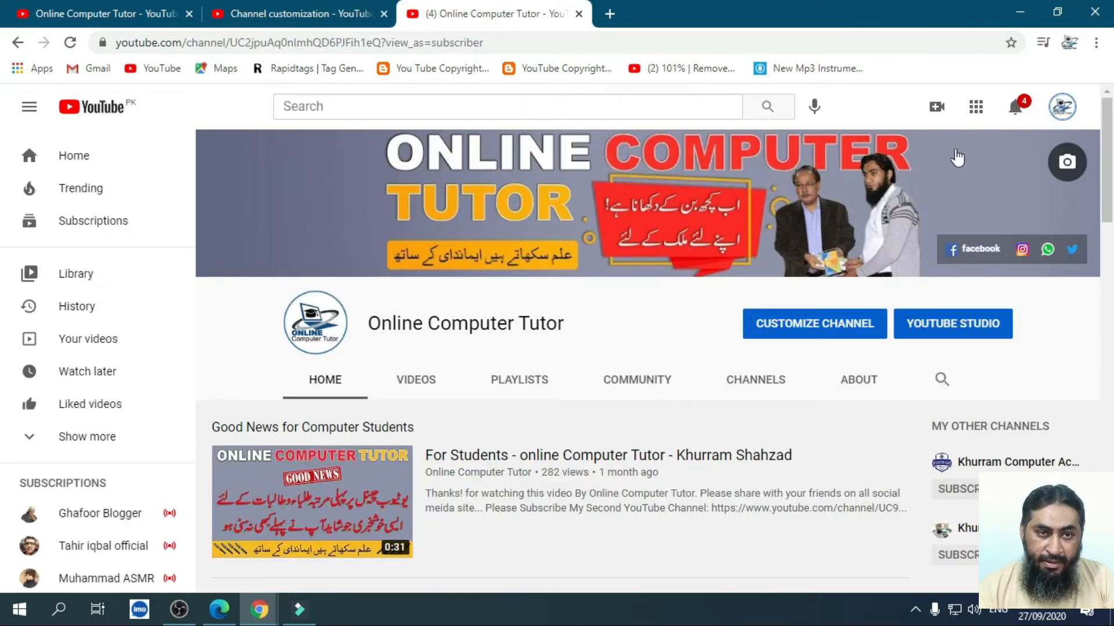
left_click(299, 7)
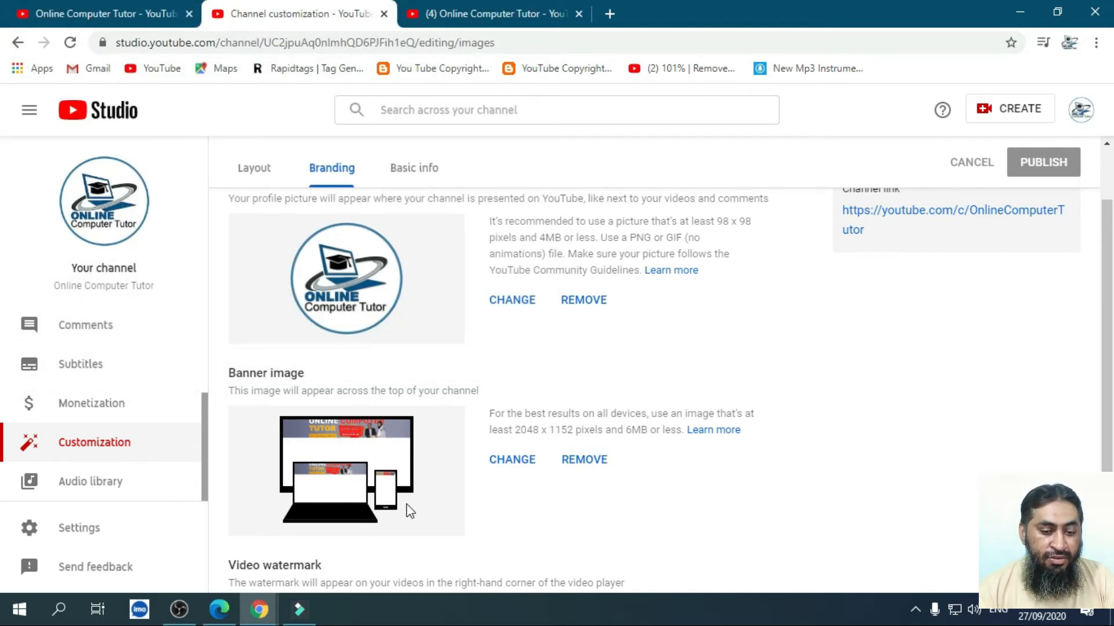
Open the file selection for replacing the banner image and cancel it without choosing a file.
left_click(509, 462)
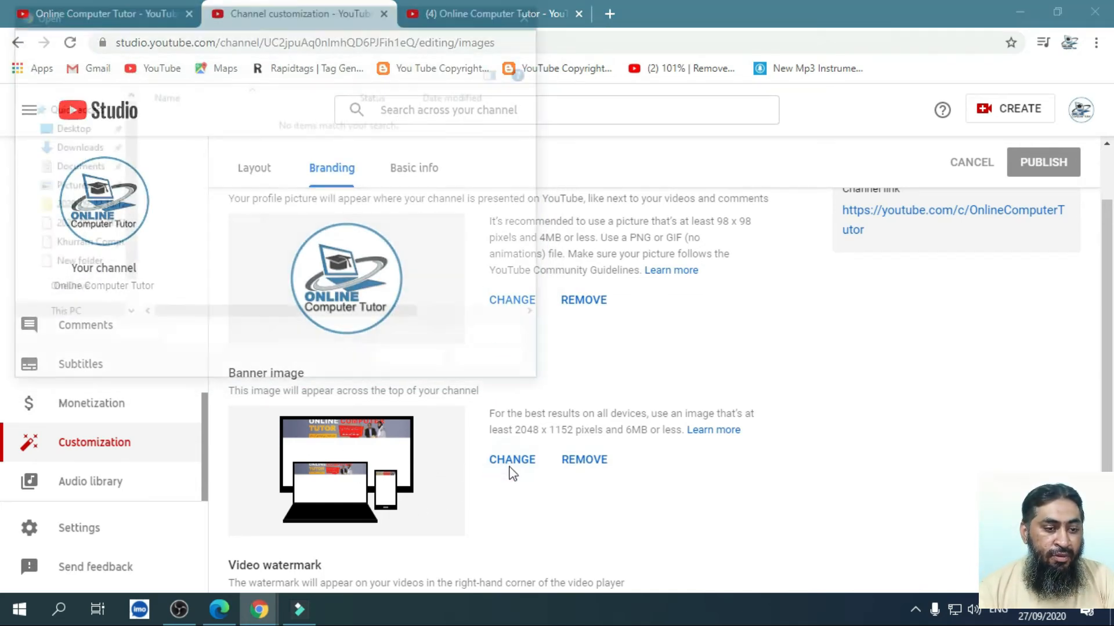
left_click(496, 365)
Open the newest upload from the channel's public page to examine its video watermark, and pause playback.
scroll(436, 465, "down", 3)
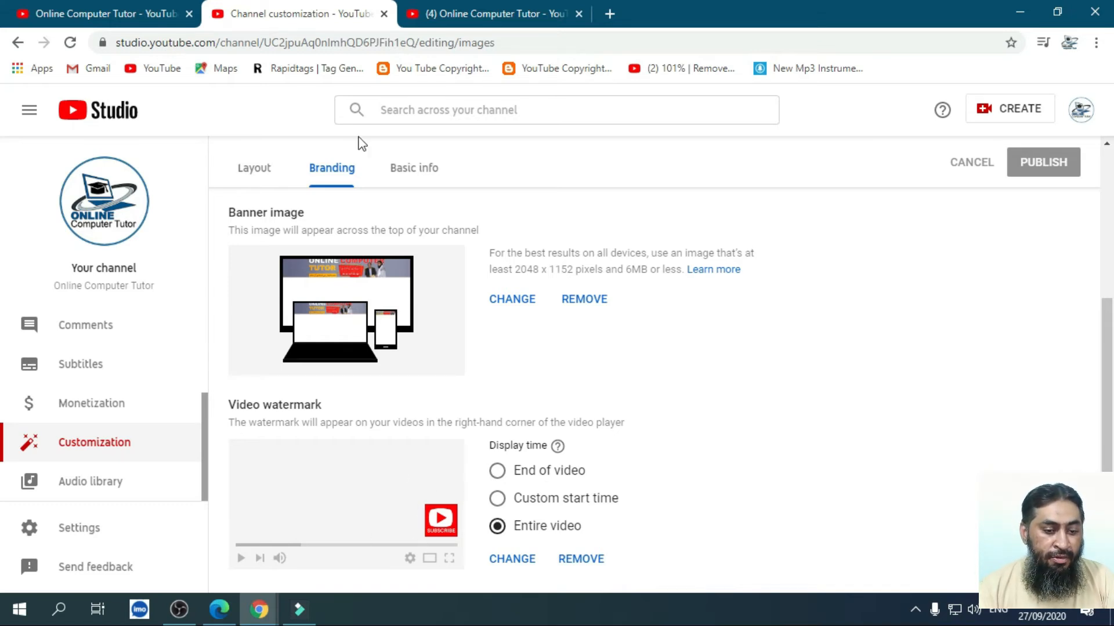
left_click(493, 14)
scroll(301, 406, "down", 5)
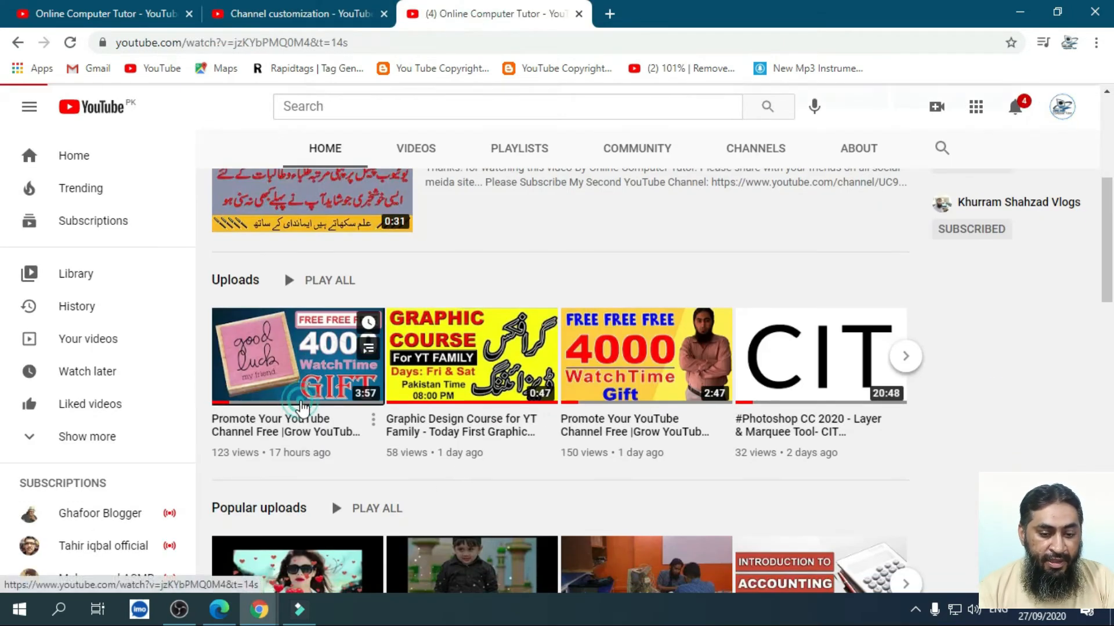
left_click(301, 405)
mouse_move(648, 422)
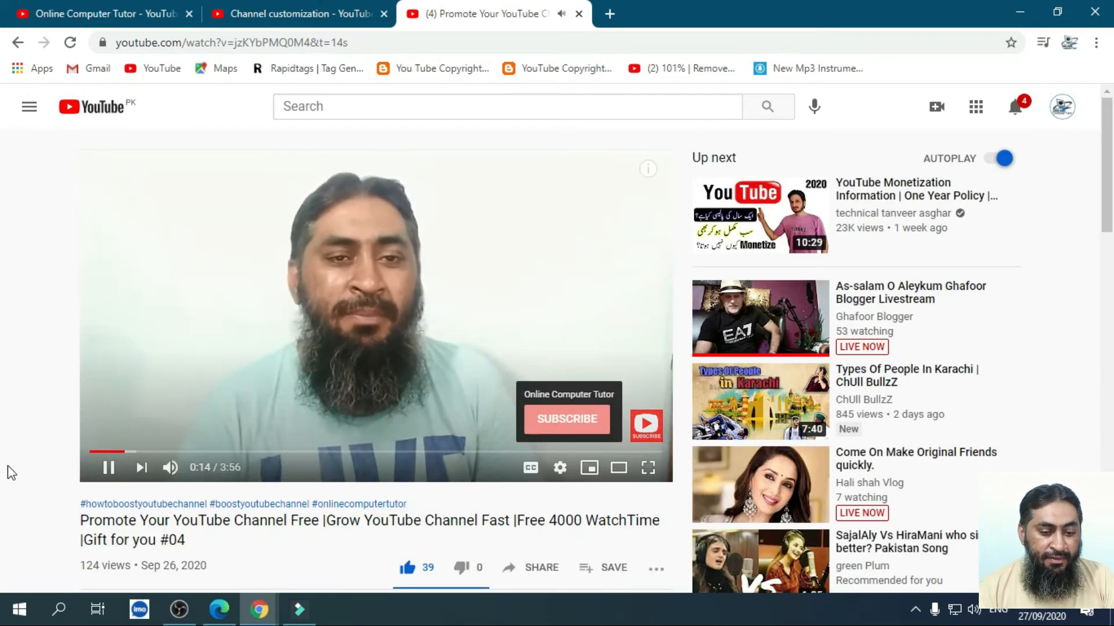
left_click(108, 467)
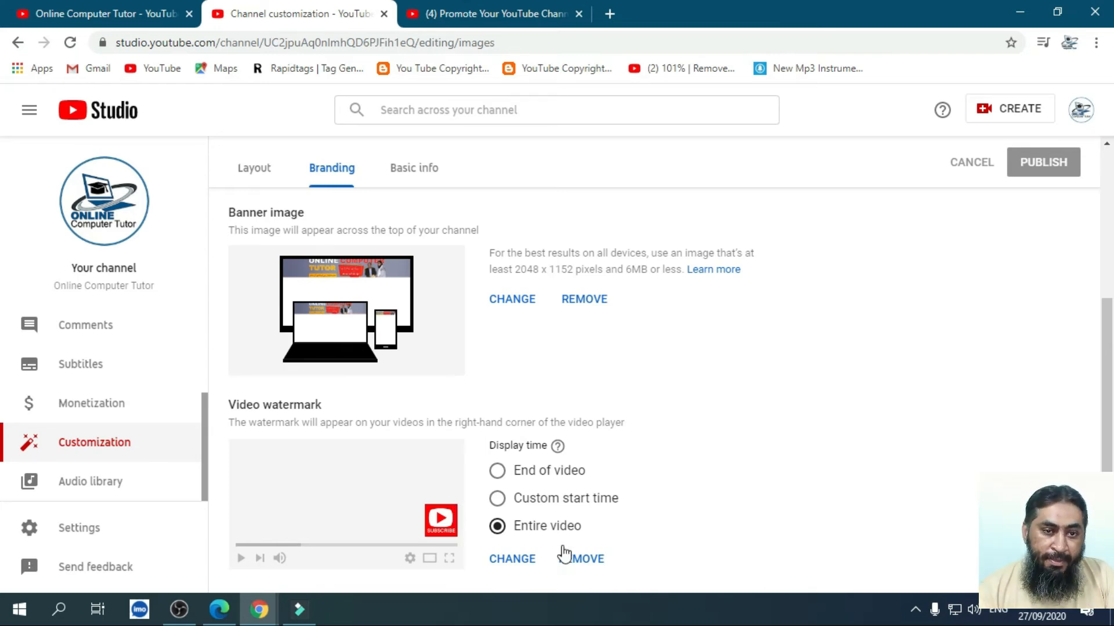
Replace the video watermark with the channel logo image from the CHN folder on the Data (E:) drive.
left_click(502, 562)
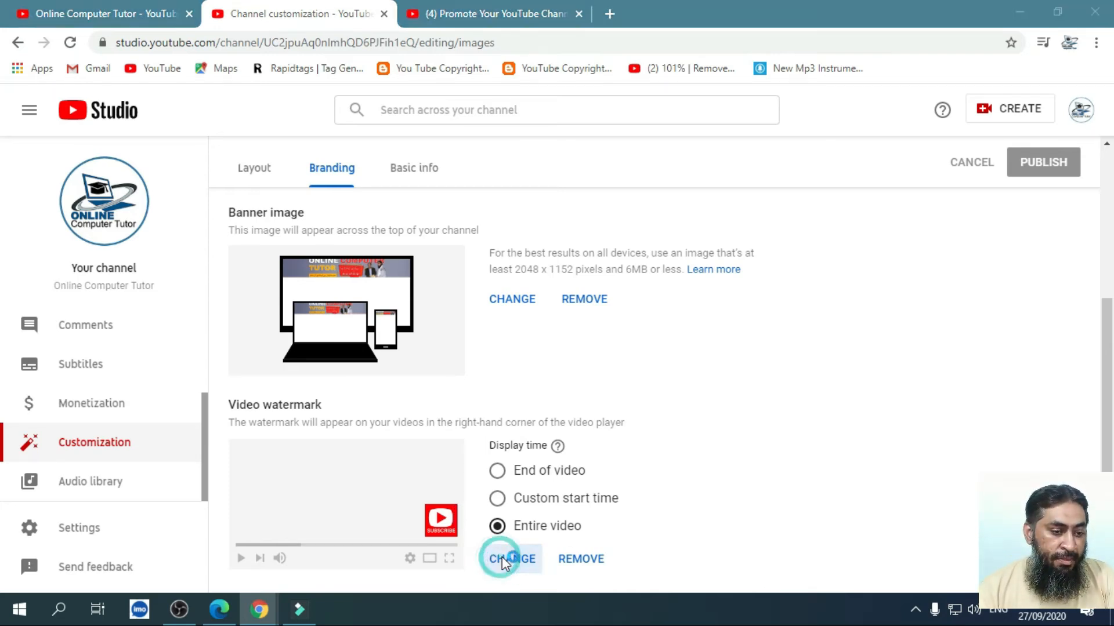
left_click(63, 297)
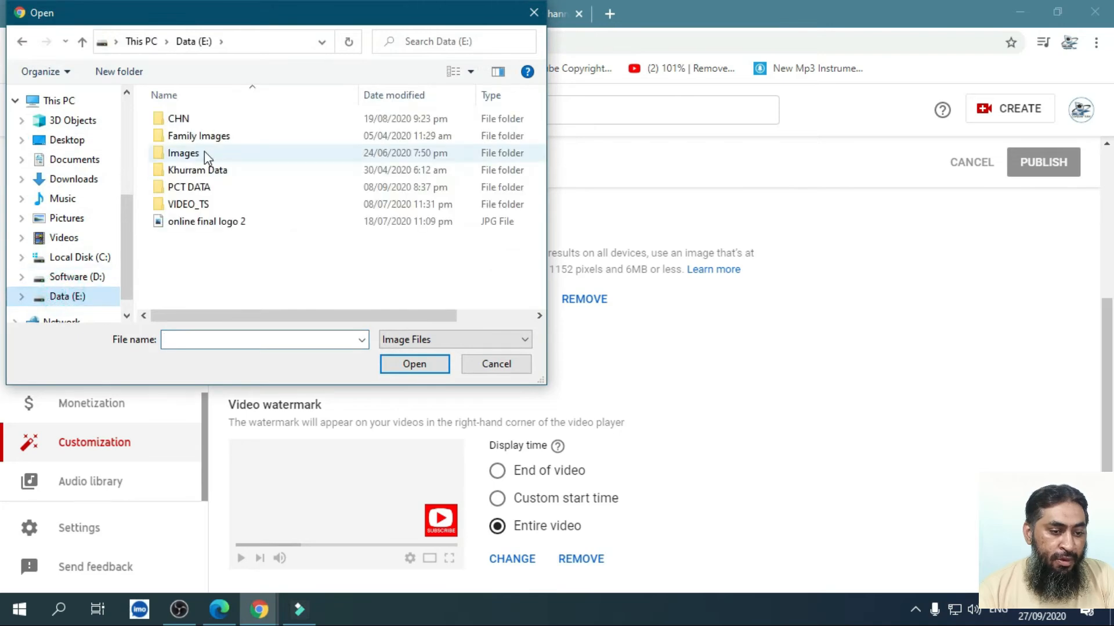
left_click(211, 121)
double_click(211, 121)
double_click(250, 256)
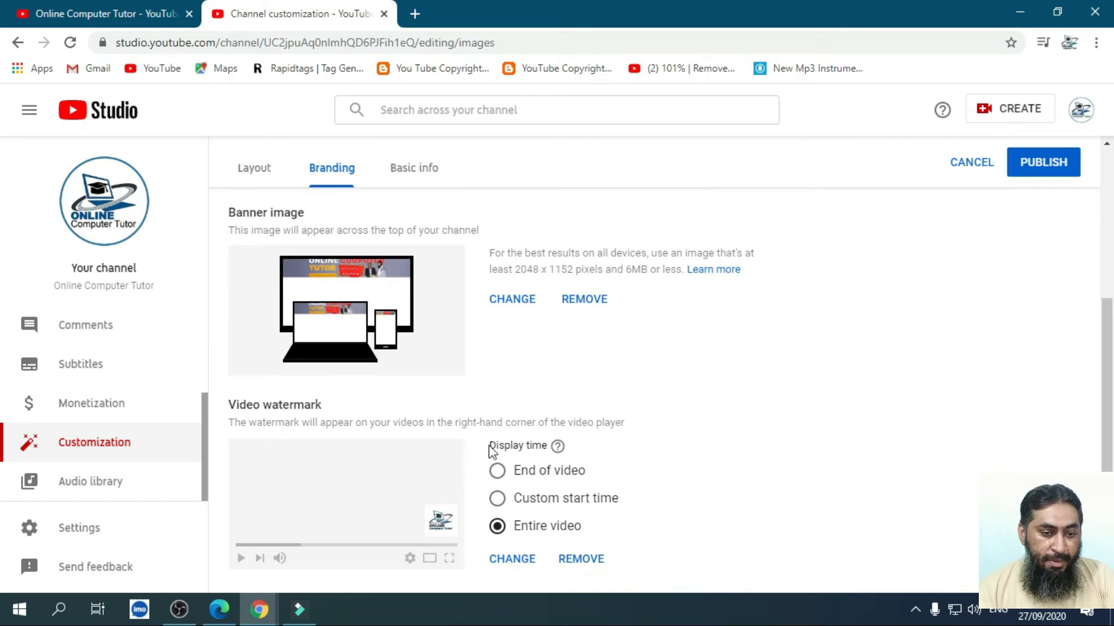
Review the channel's Basic info, including the description, site links, links shown on the banner and contact e-mail.
scroll(488, 446, "up", 5)
left_click(406, 214)
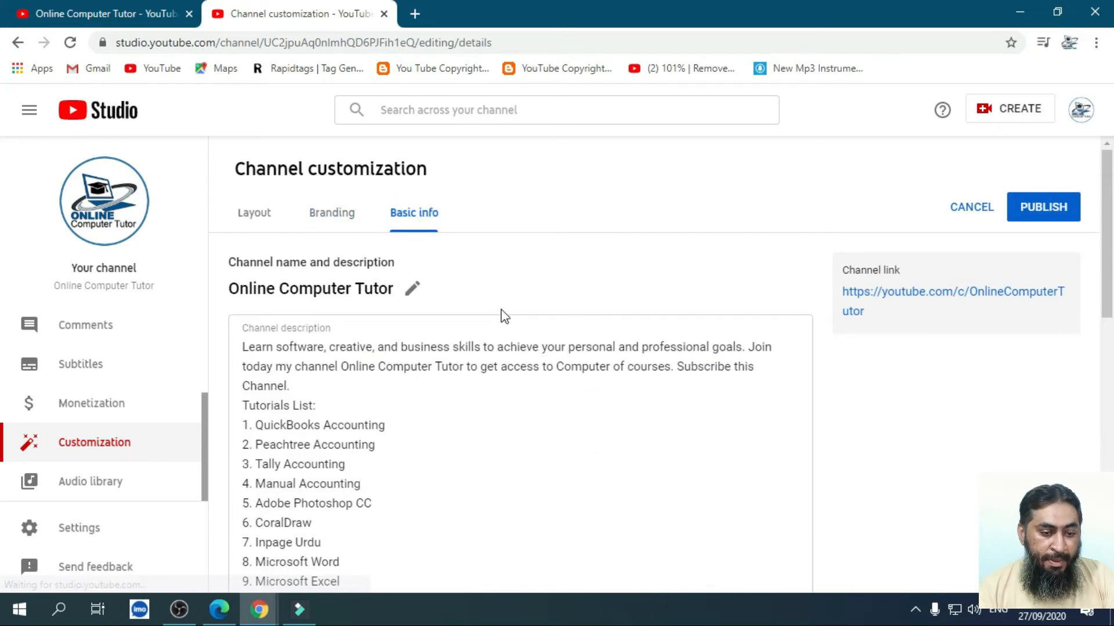
scroll(367, 376, "down", 2)
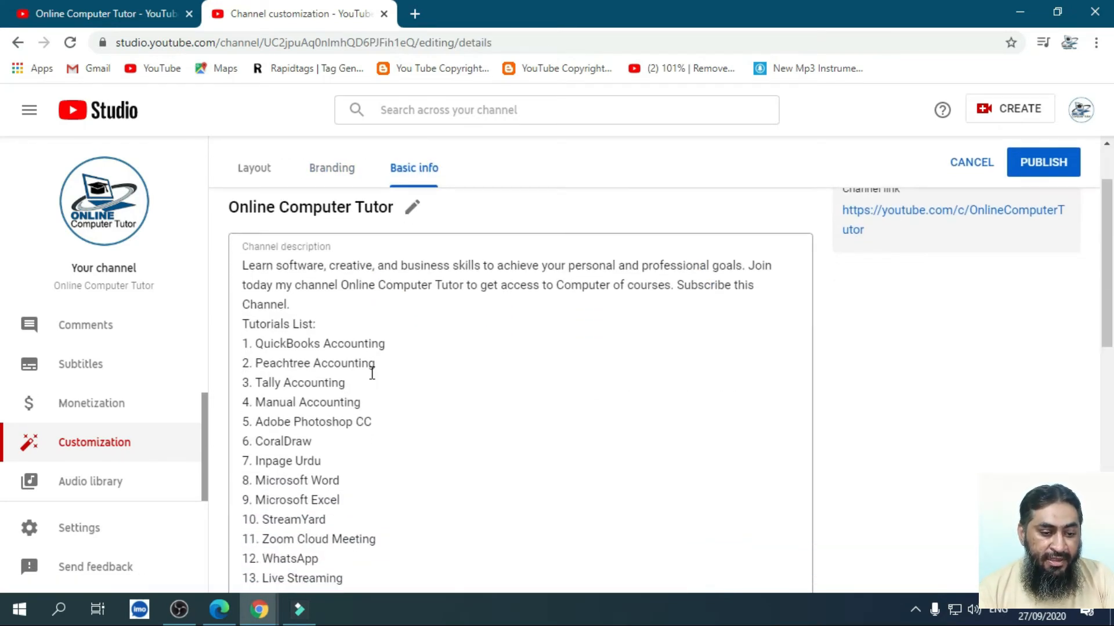
scroll(376, 431, "down", 1)
scroll(375, 431, "down", 1)
scroll(387, 437, "down", 8)
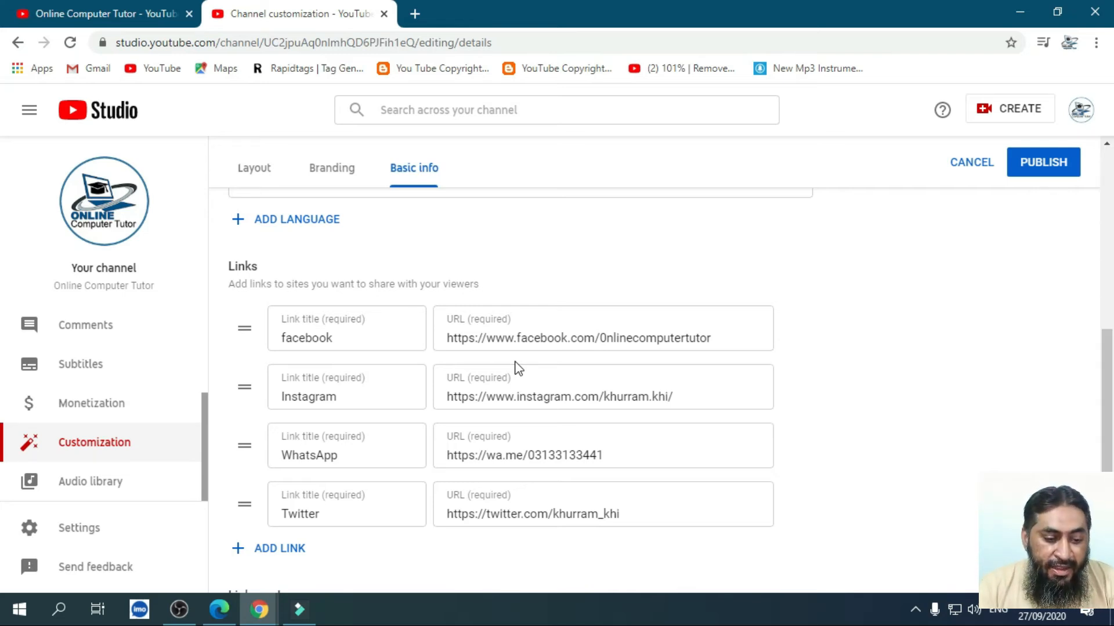
scroll(996, 261, "down", 3)
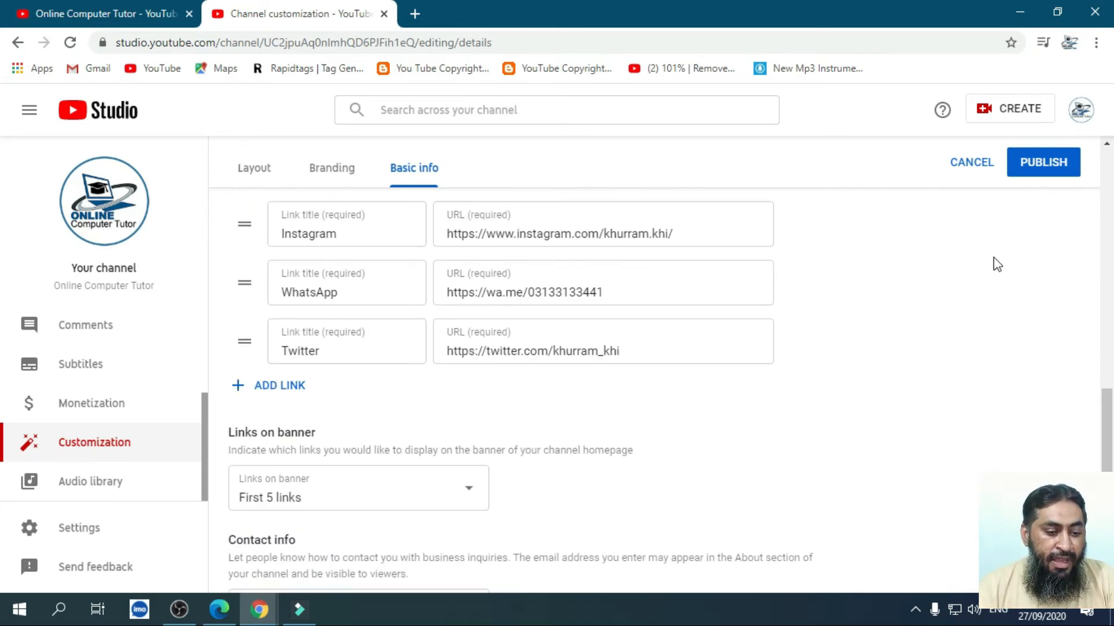
scroll(870, 243, "down", 1)
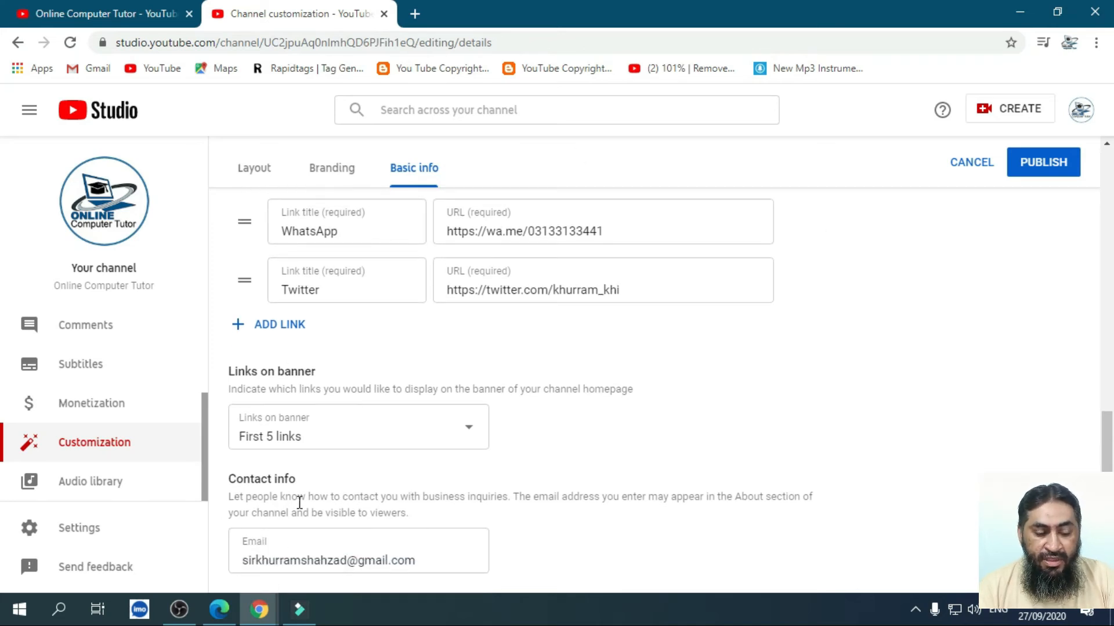
Publish the channel customization changes.
scroll(888, 450, "up", 10)
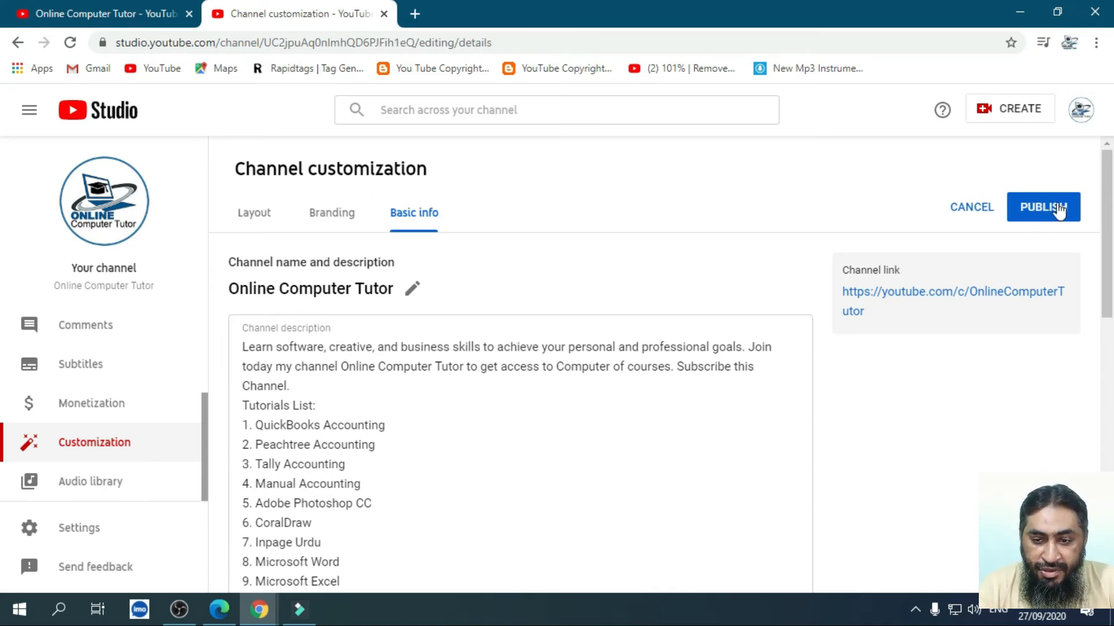
left_click(1038, 210)
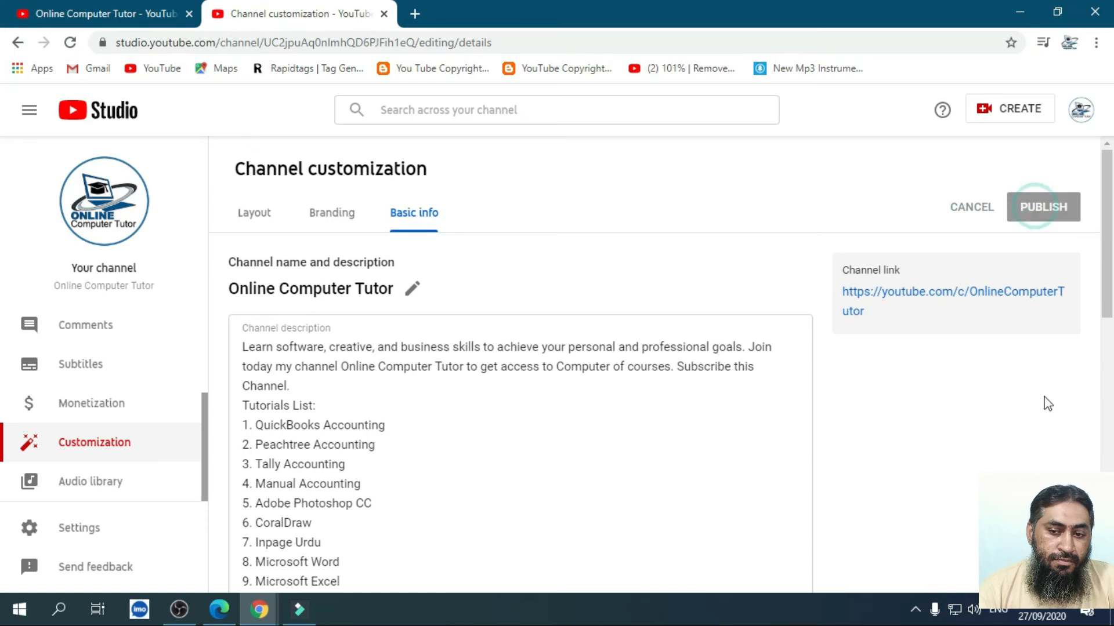